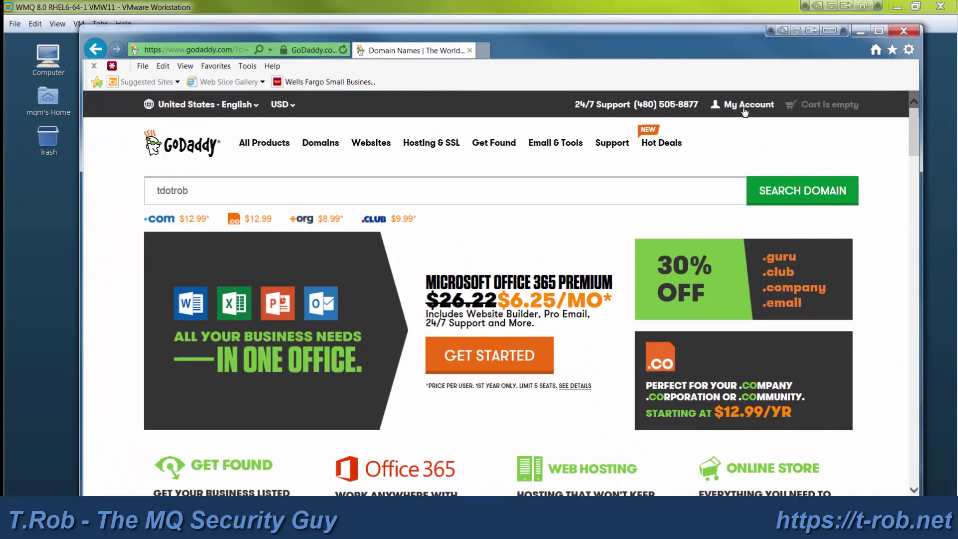
- Go to GoDaddy's SSL Certificates page through the Hosting & SSL menu
click(434, 143)
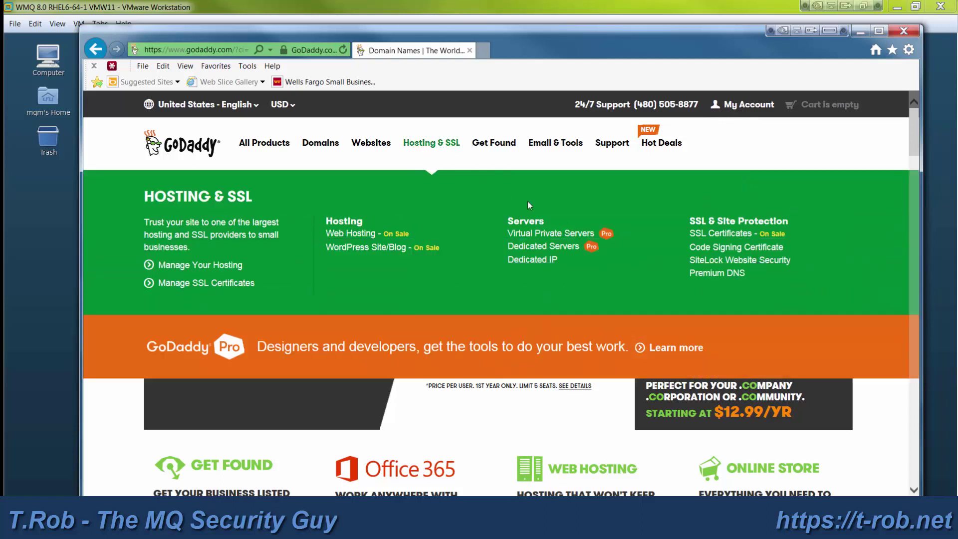
click(722, 234)
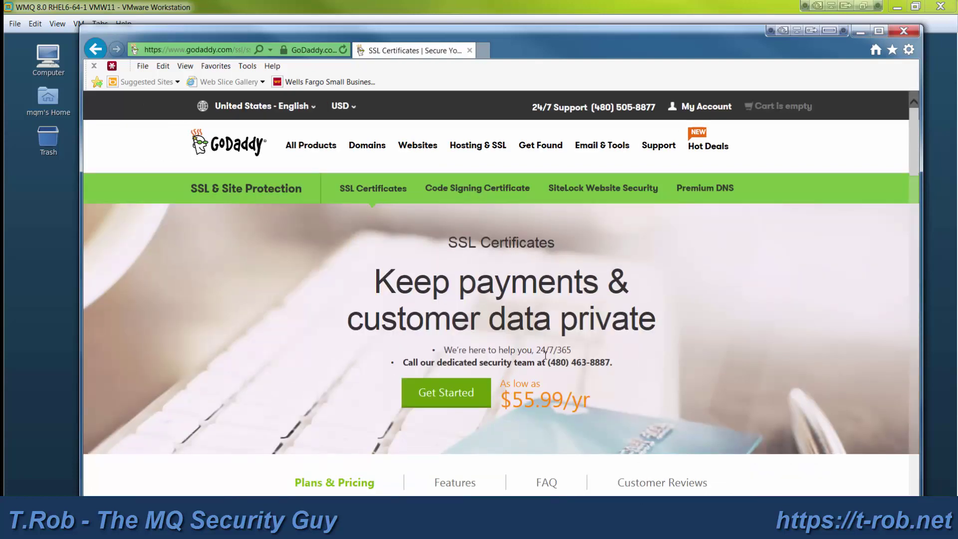
- Add a Standard SSL certificate with a 1 year term ($69.99) to the cart
click(441, 394)
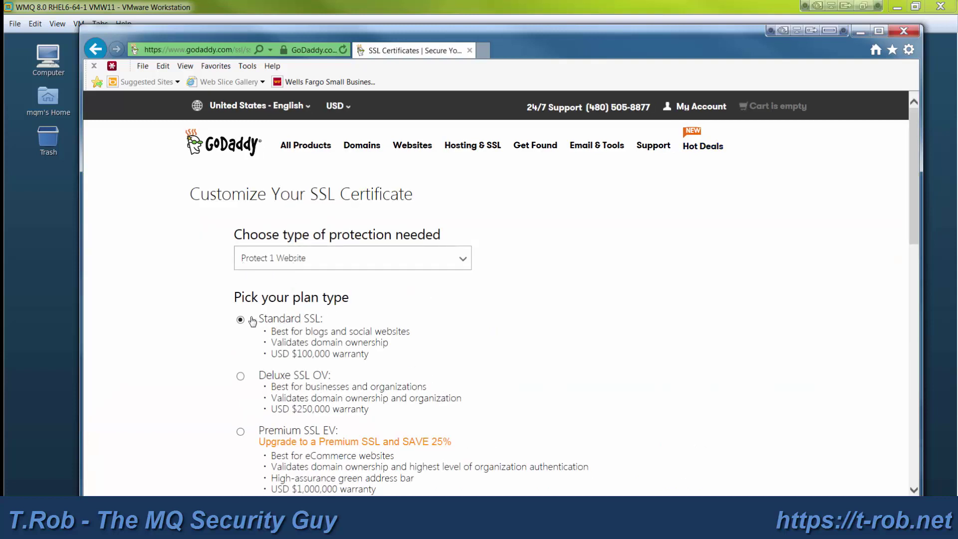
drag(252, 321, 507, 351)
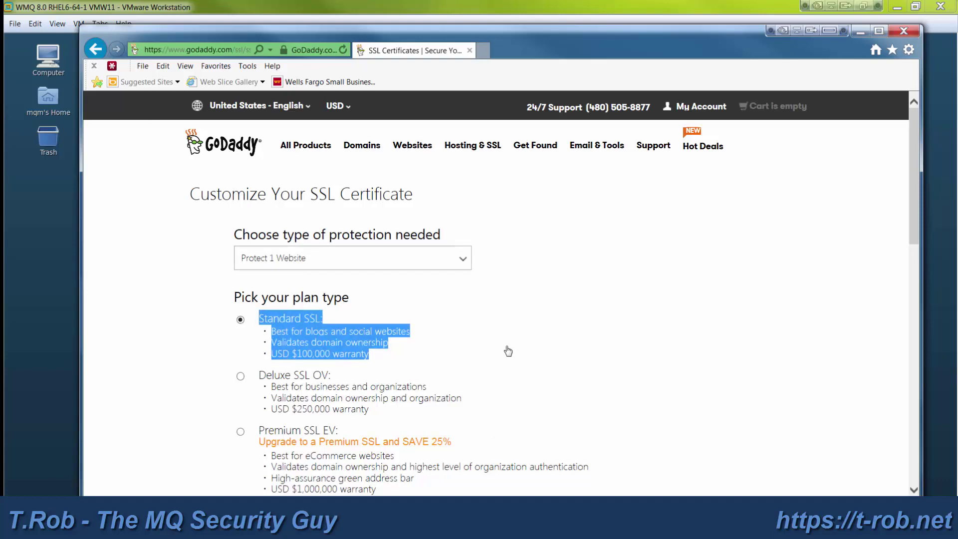
scroll(508, 351, down, 3)
scroll(511, 348, down, 1)
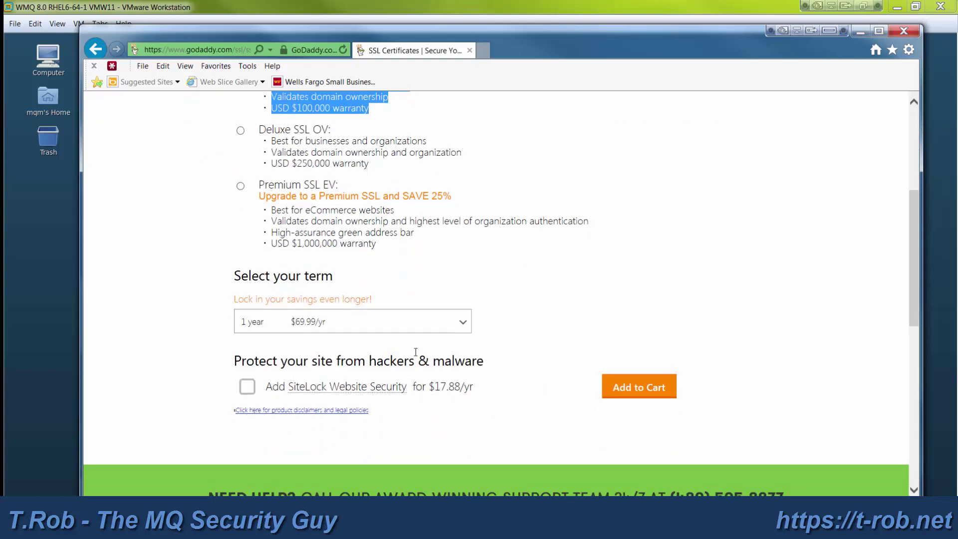
click(271, 324)
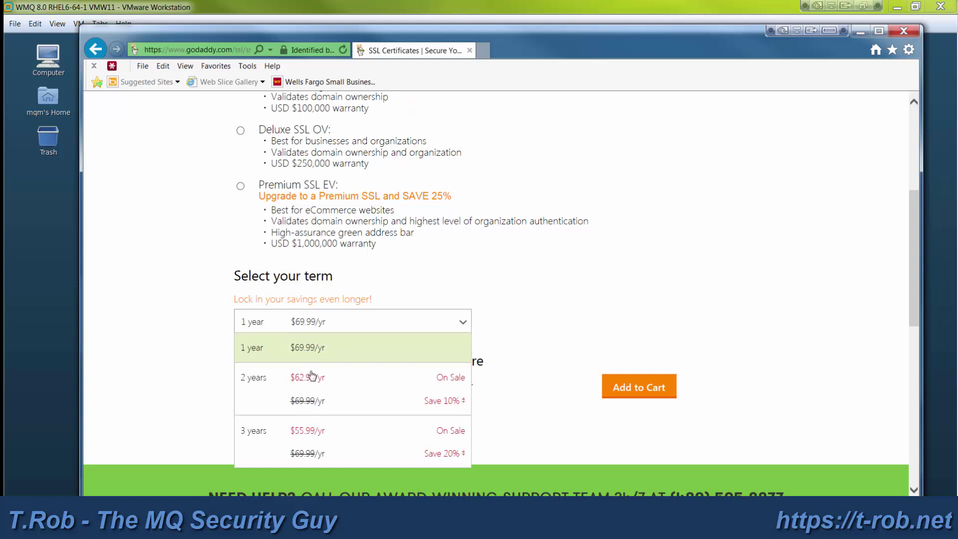
click(309, 349)
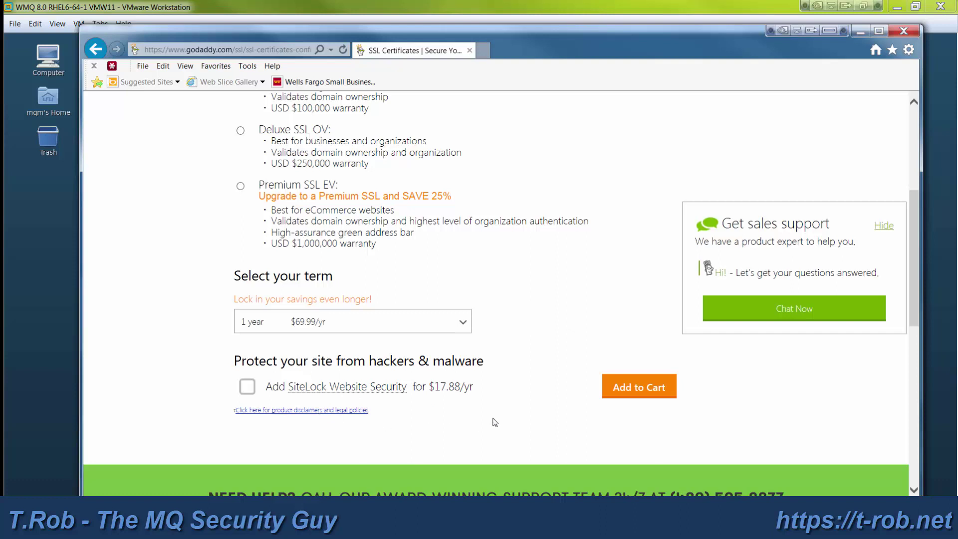
click(634, 388)
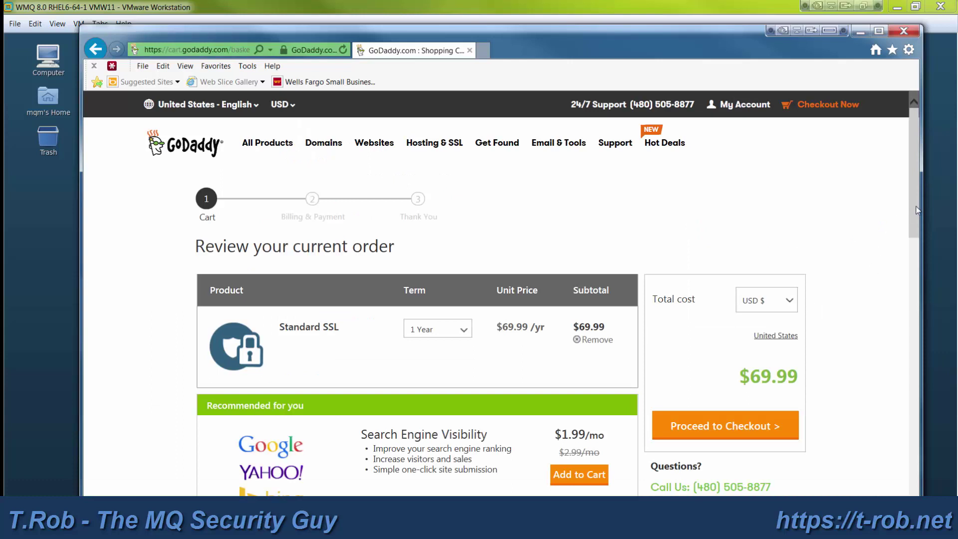
- Check out the $69.99 cart, agree to the Universal Terms of Service, and place the order
scroll(934, 192, down, 3)
scroll(934, 245, down, 2)
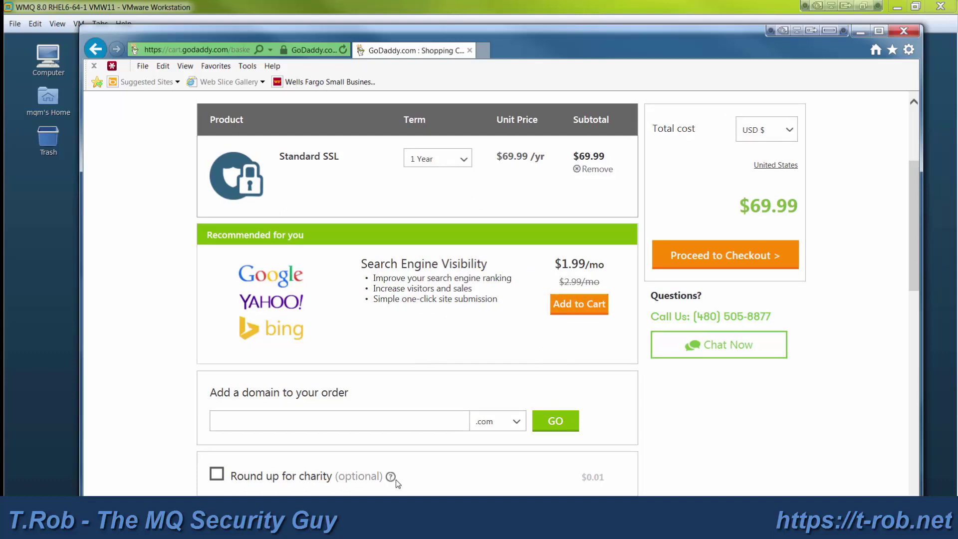
scroll(396, 479, down, 5)
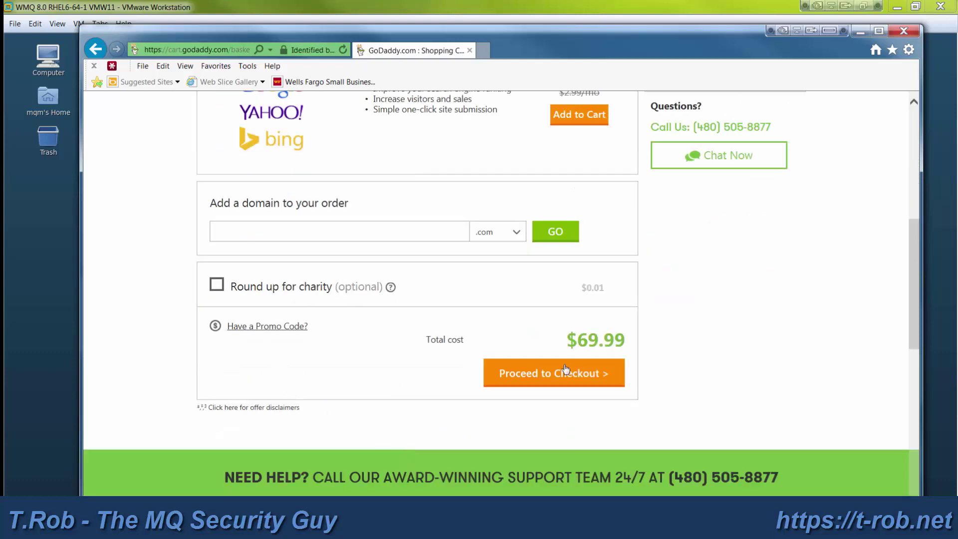
click(551, 375)
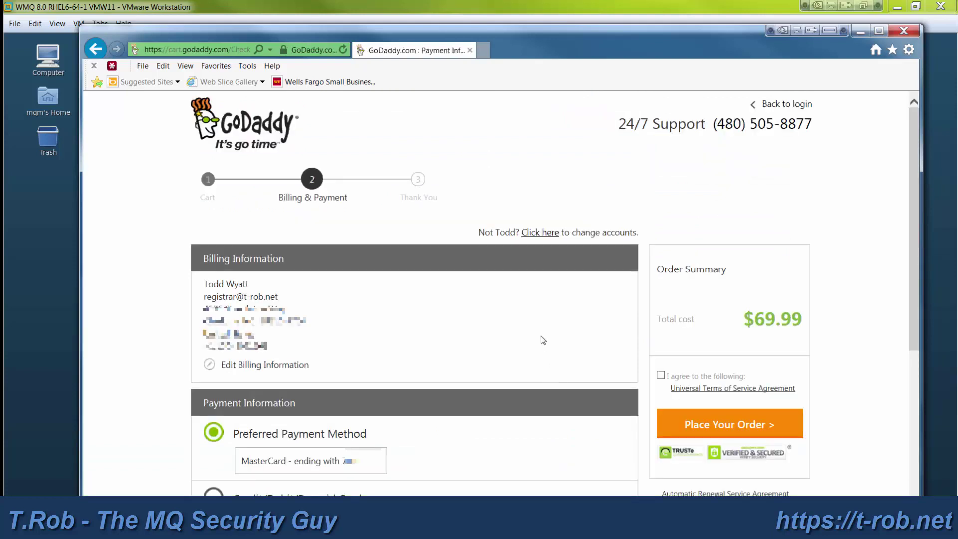
click(660, 376)
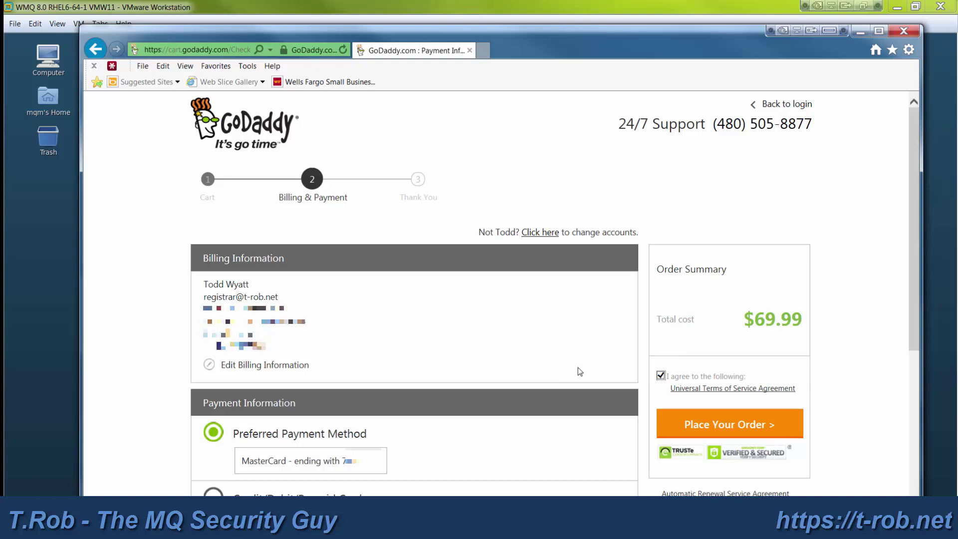
scroll(579, 367, down, 4)
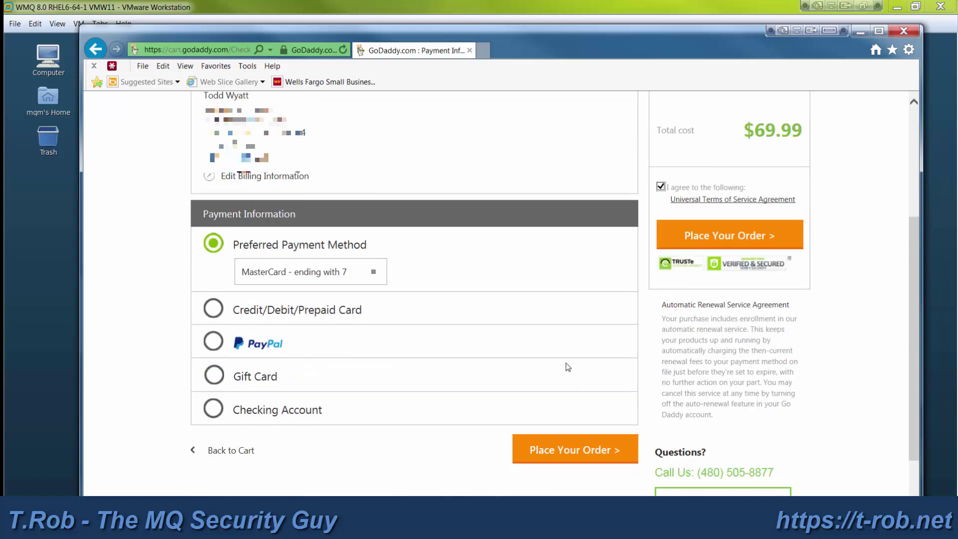
click(578, 450)
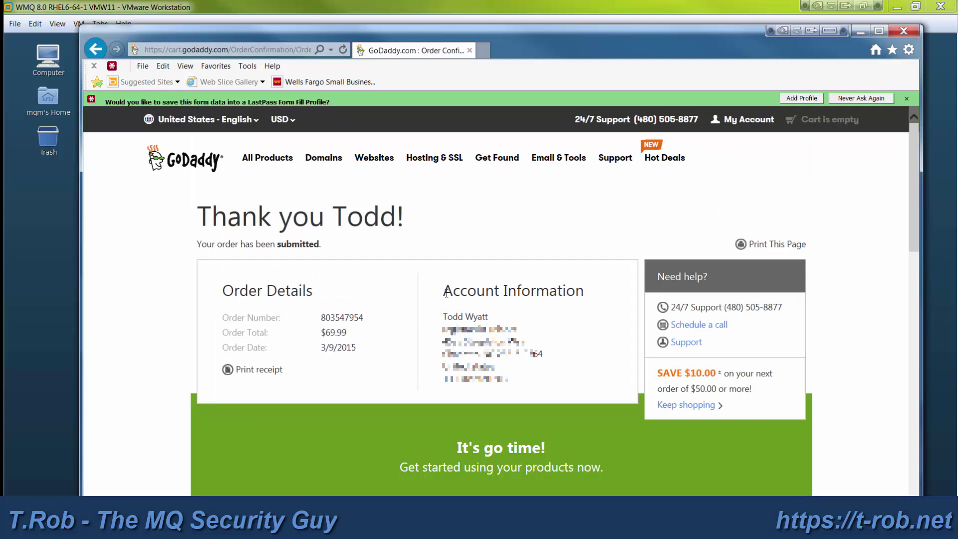
- From the order confirmation, open the SSL Certificates card to manage the purchased certificate
drag(445, 293, 586, 395)
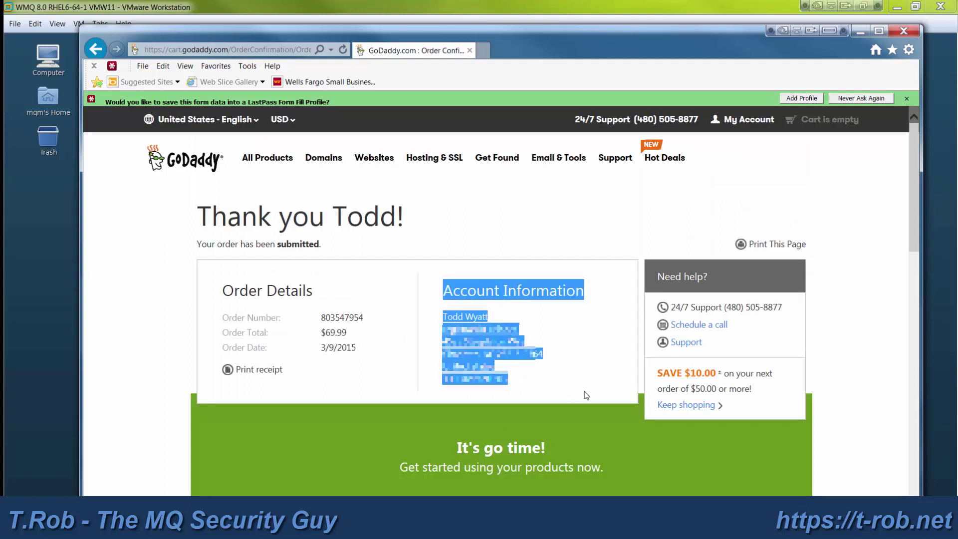
click(589, 392)
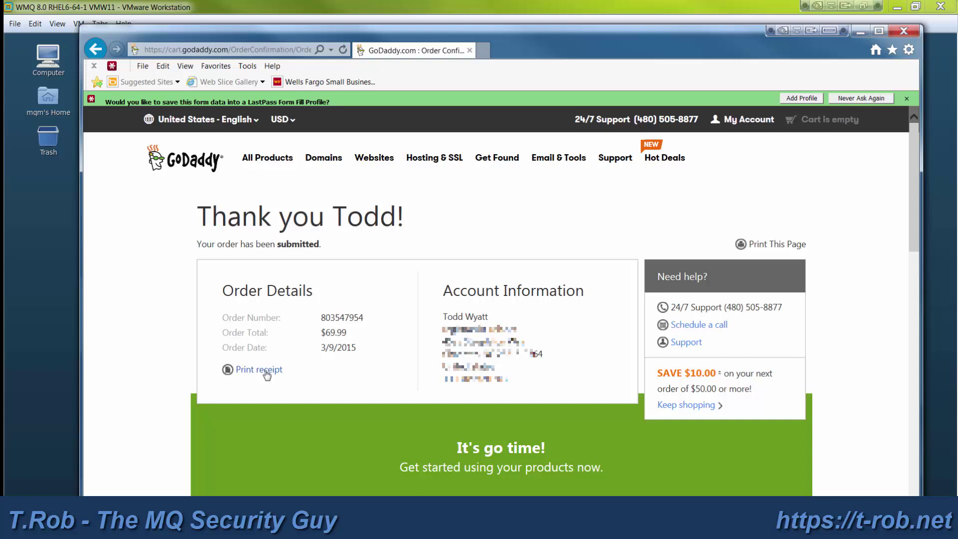
scroll(324, 396, down, 2)
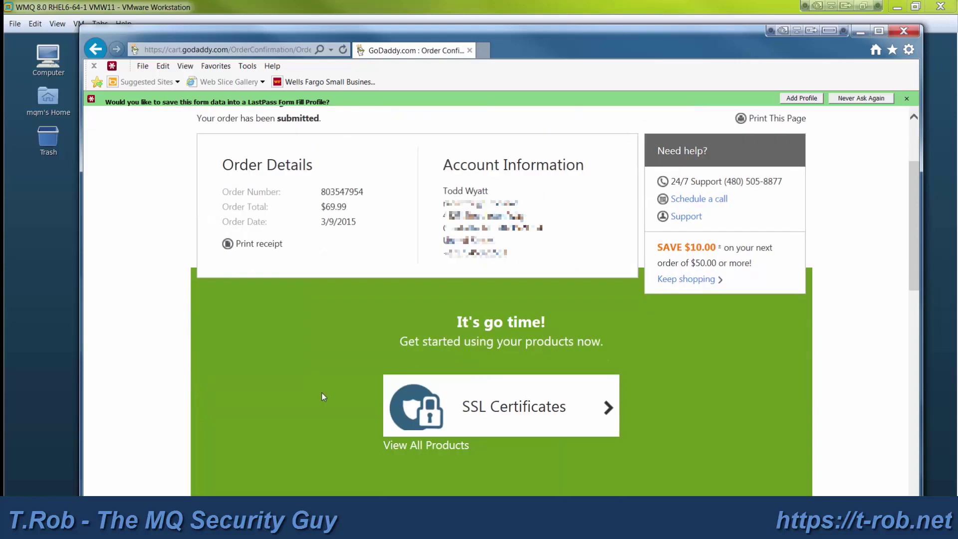
click(504, 410)
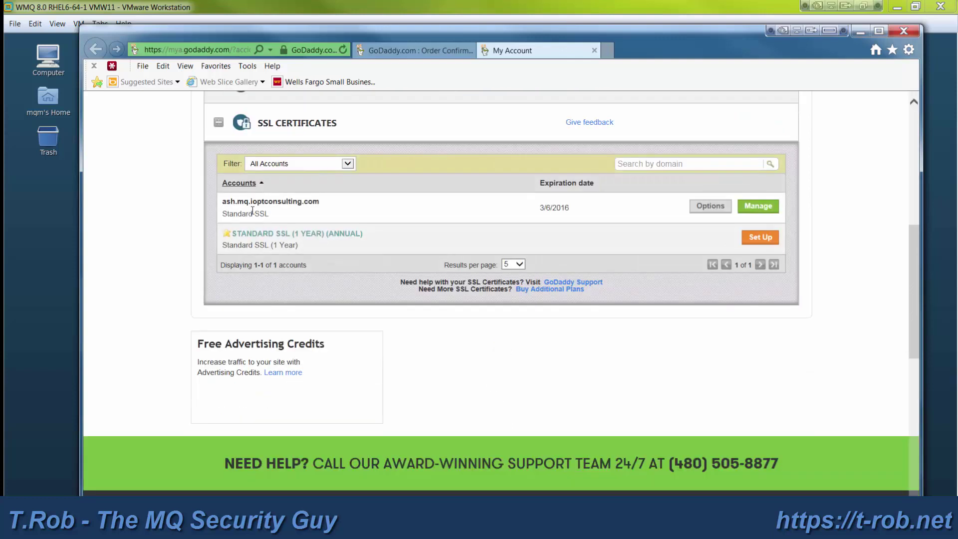
- Set up the STANDARD SSL (1 YEAR) credit, keeping the order's credit selected
click(756, 243)
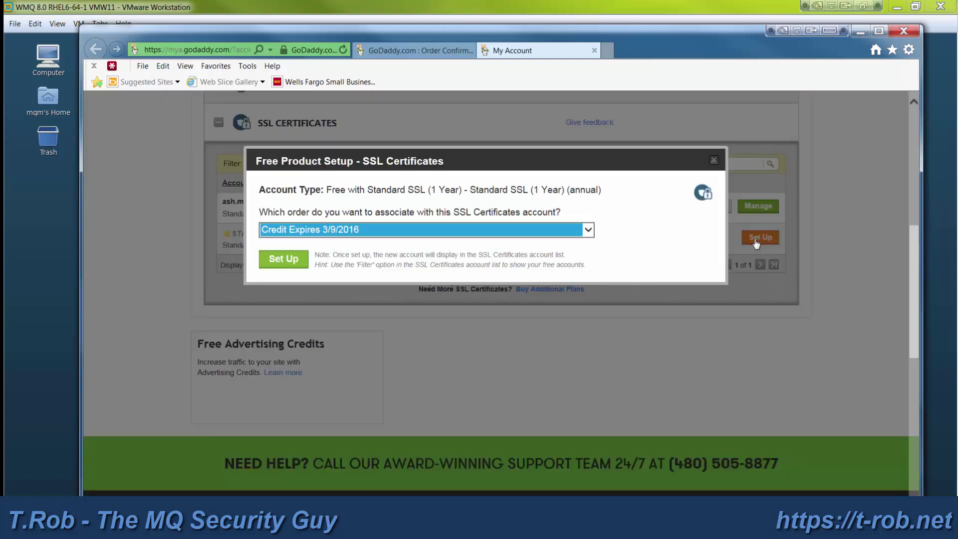
click(279, 261)
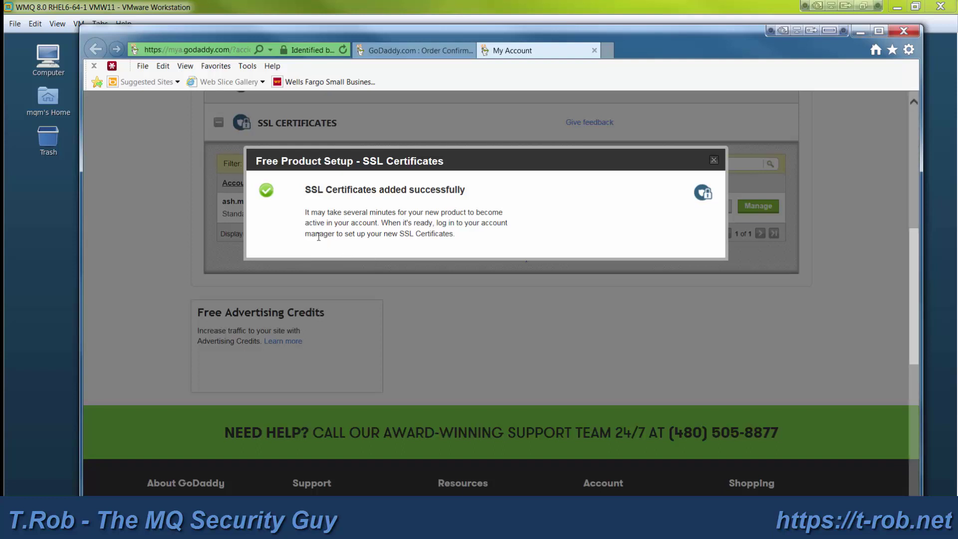
drag(307, 224, 453, 234)
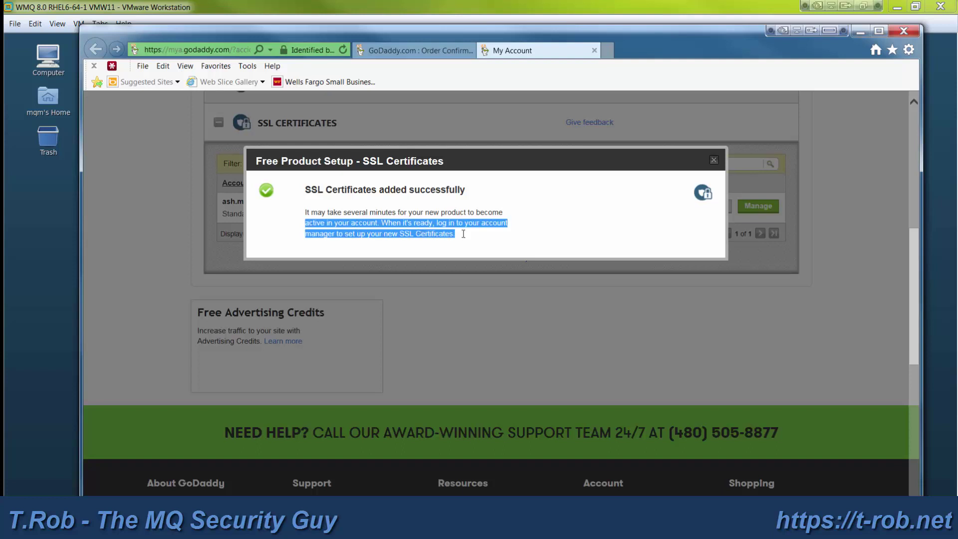
click(481, 244)
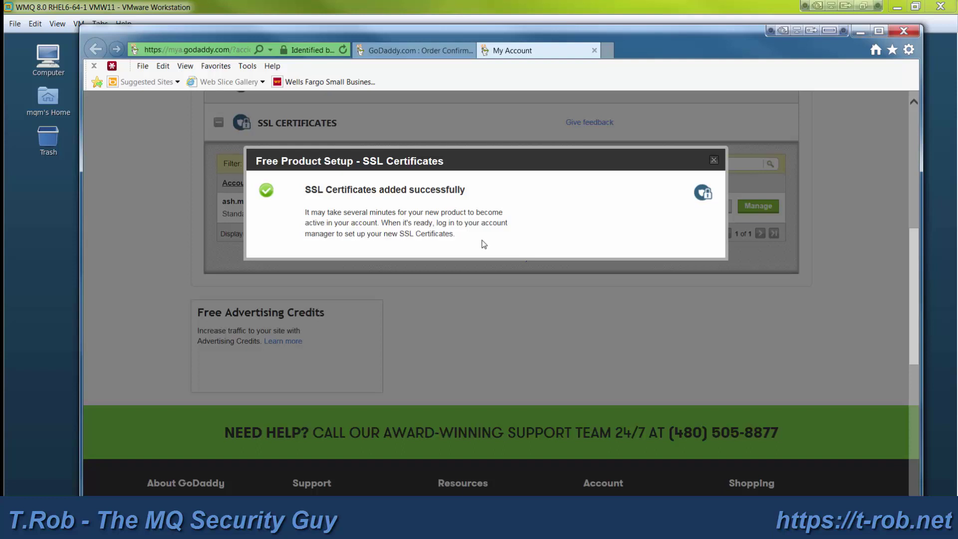
- Reload My Account so the new Standard SSL certificate appears under SSL Certificates
click(713, 161)
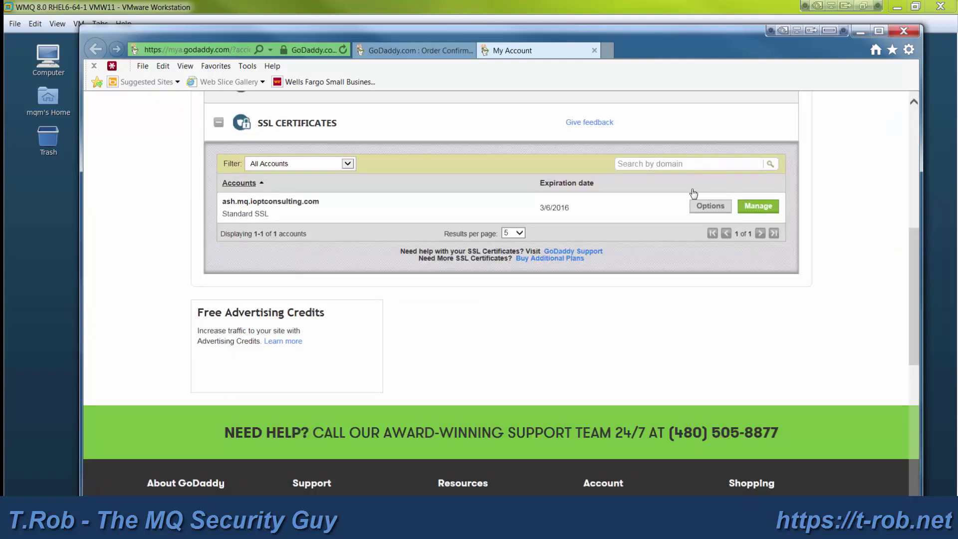
scroll(617, 218, up, 3)
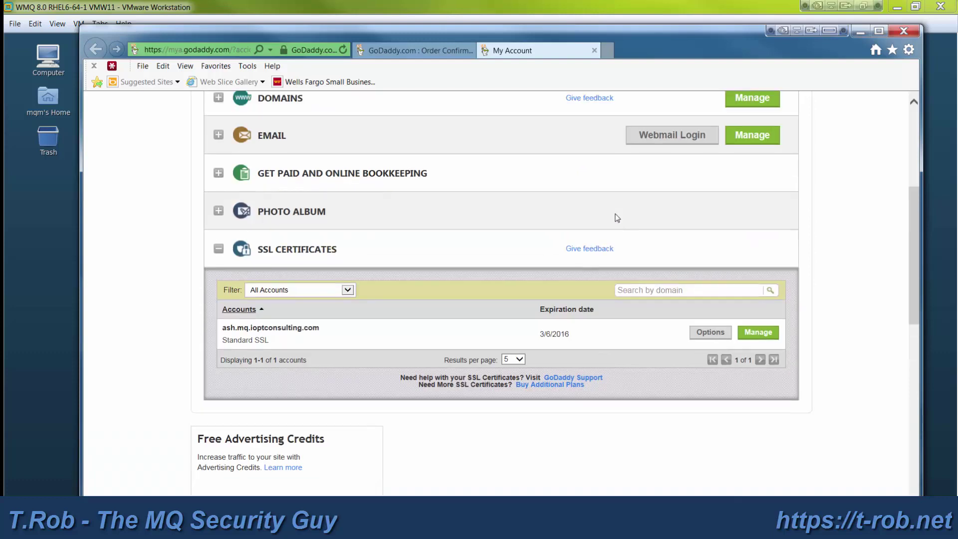
click(280, 253)
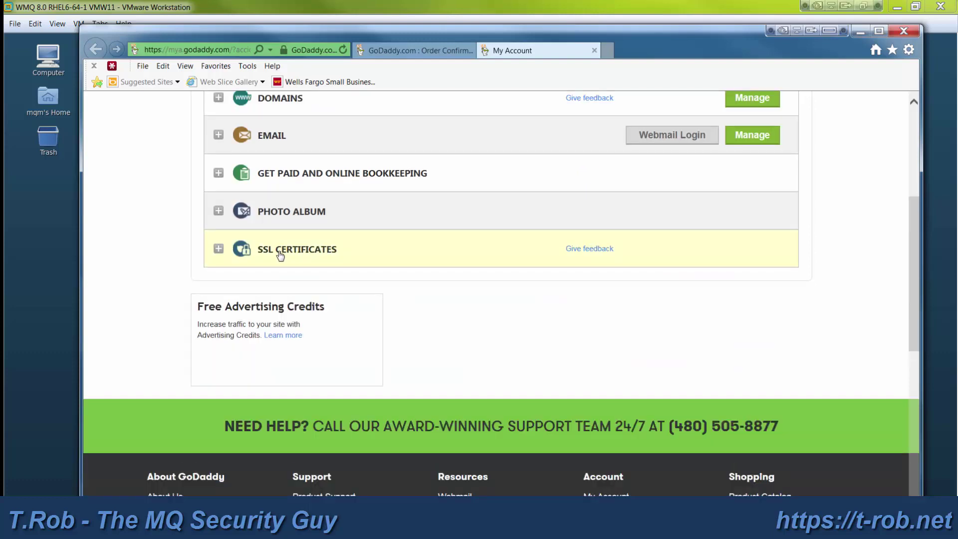
click(281, 254)
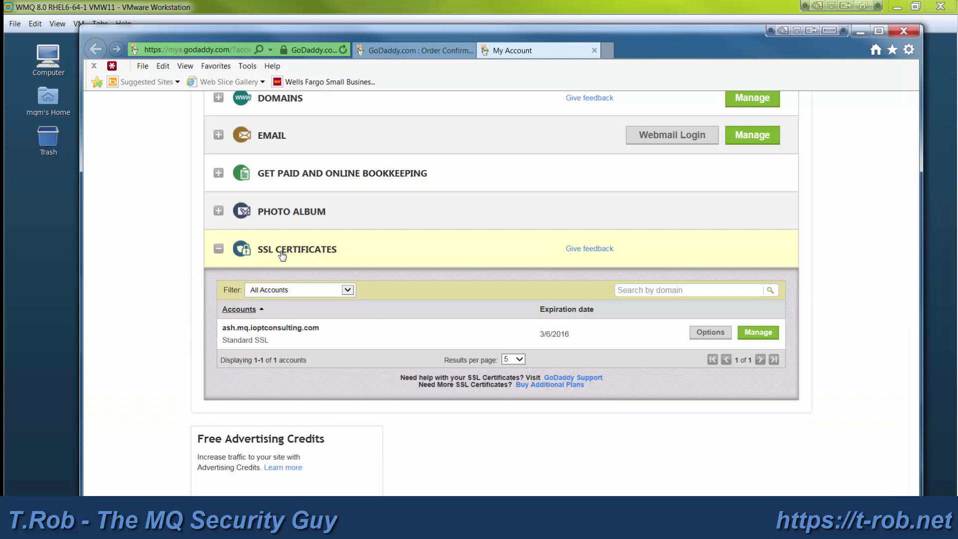
click(343, 50)
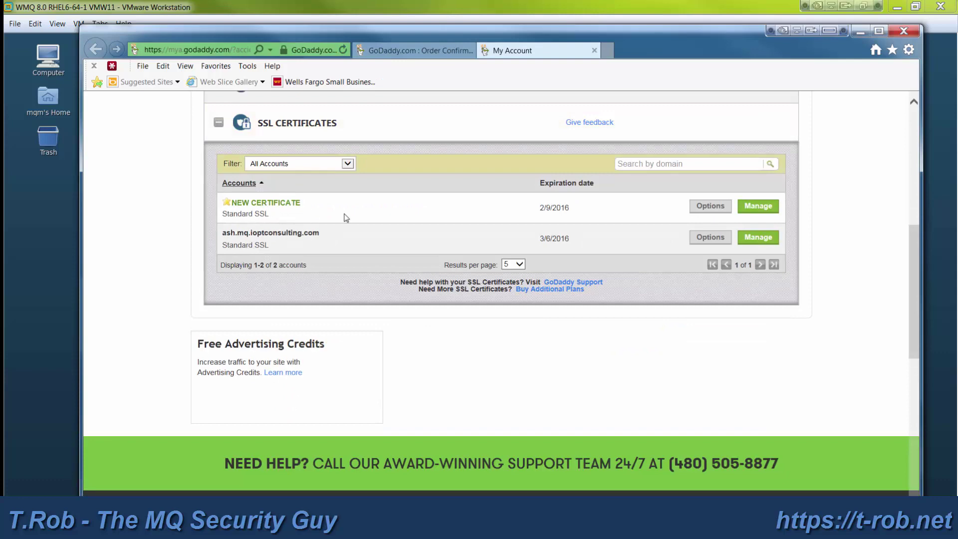
- Open Certificate Setup for the new 1 Year Standard SSL certificate
click(757, 207)
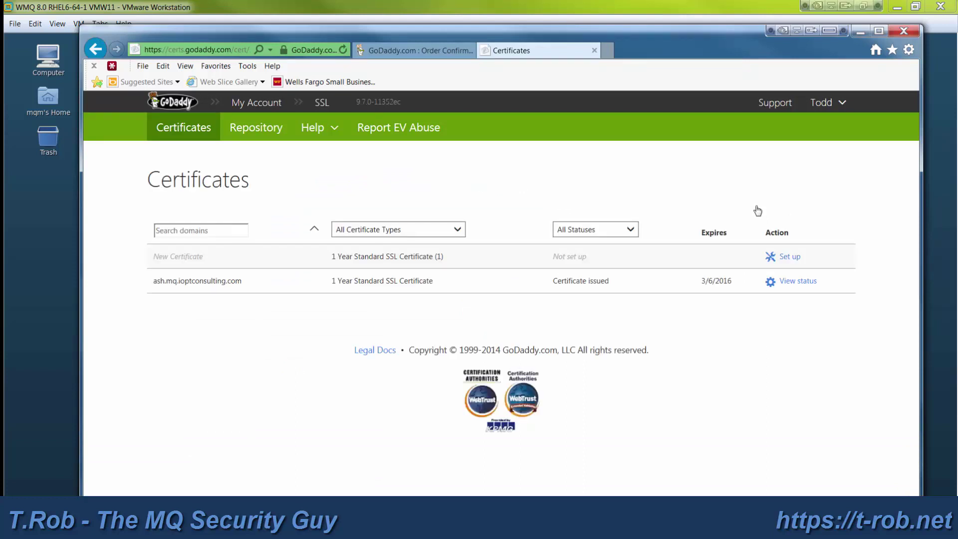
click(788, 257)
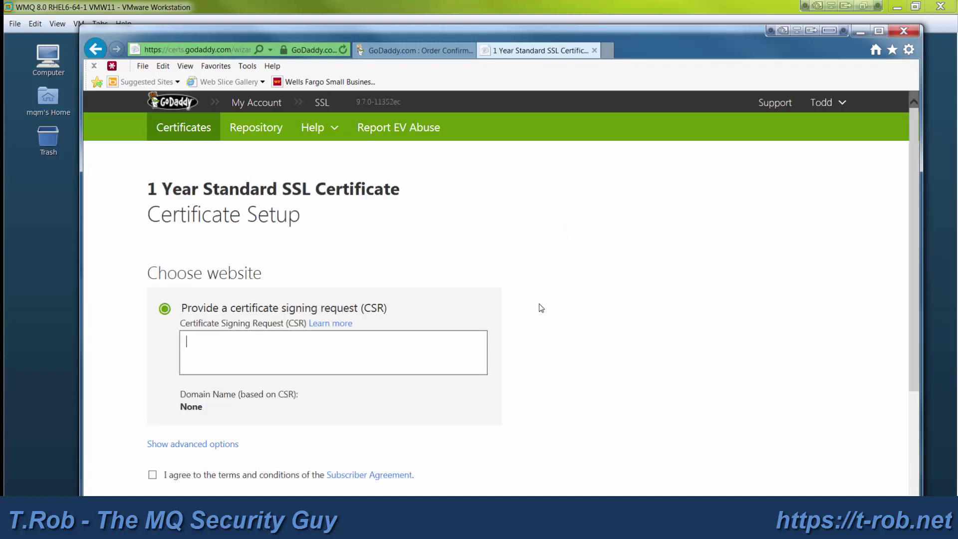
drag(182, 309, 387, 313)
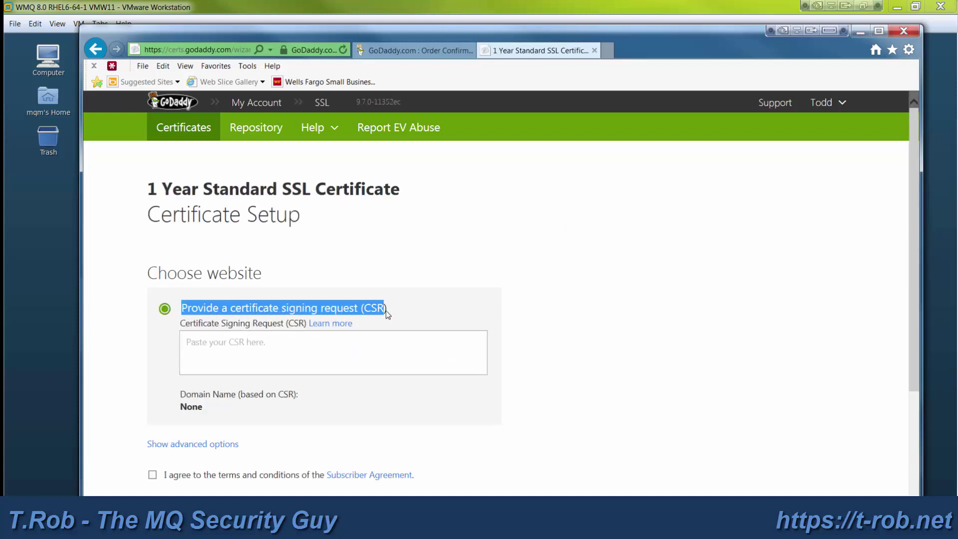
- Select the BIRCH queue manager's certificate signing request text in the terminal
click(505, 319)
click(54, 319)
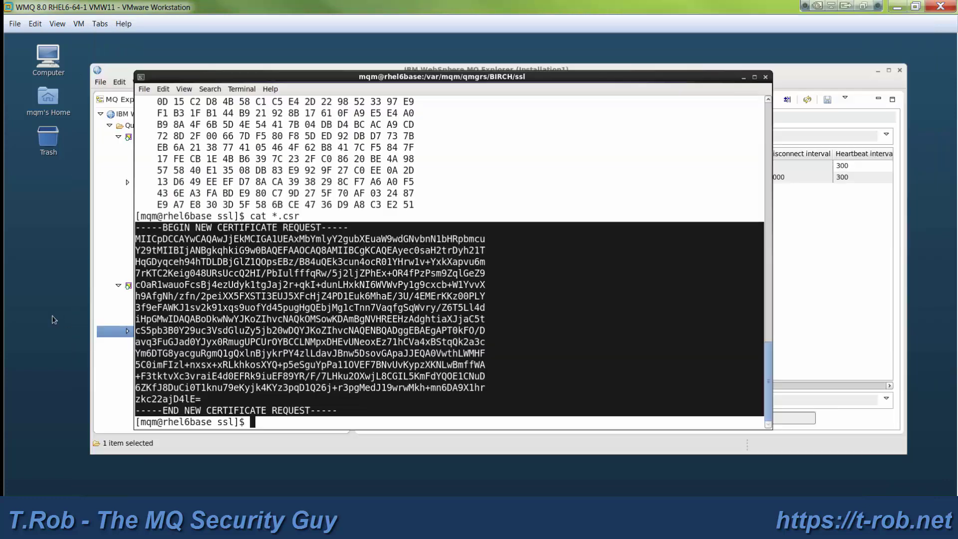
click(178, 297)
drag(157, 239, 137, 242)
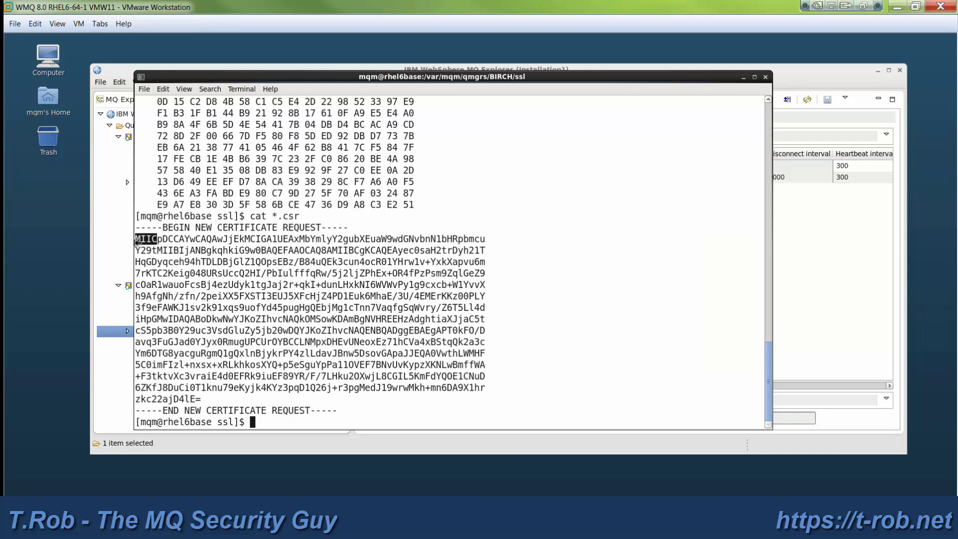
drag(169, 399, 216, 398)
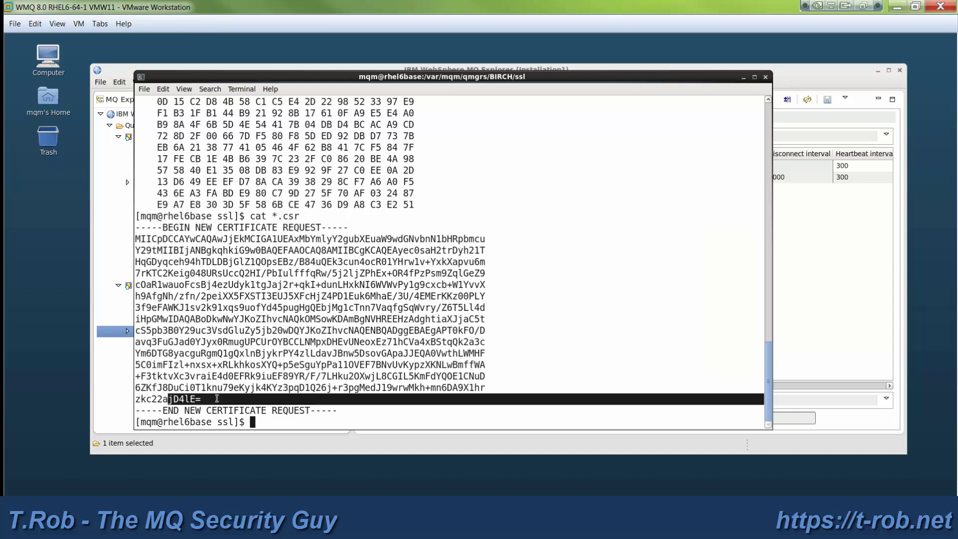
- Paste the copied CSR into GoDaddy's CSR box, which receives only the fragment jD4lE=
key(alt+Tab)
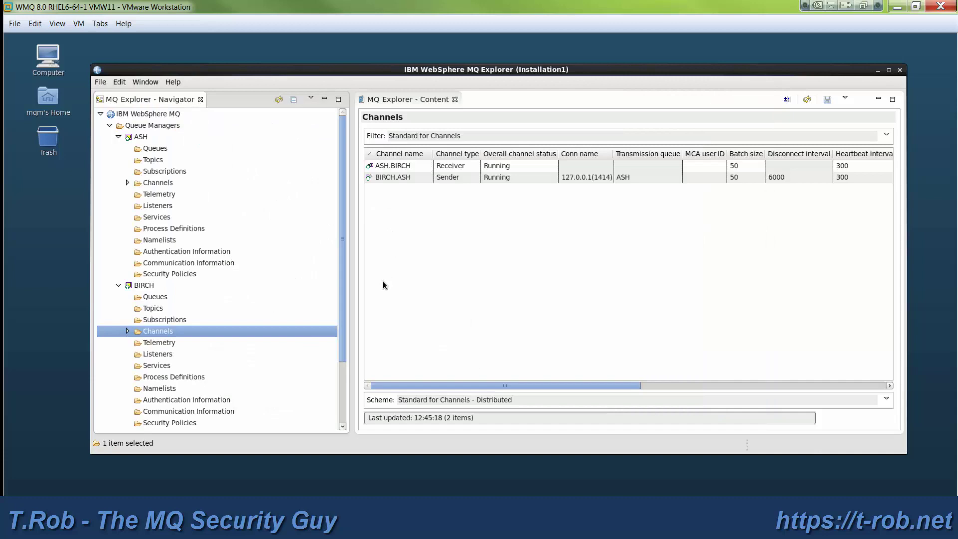
key(alt+Tab)
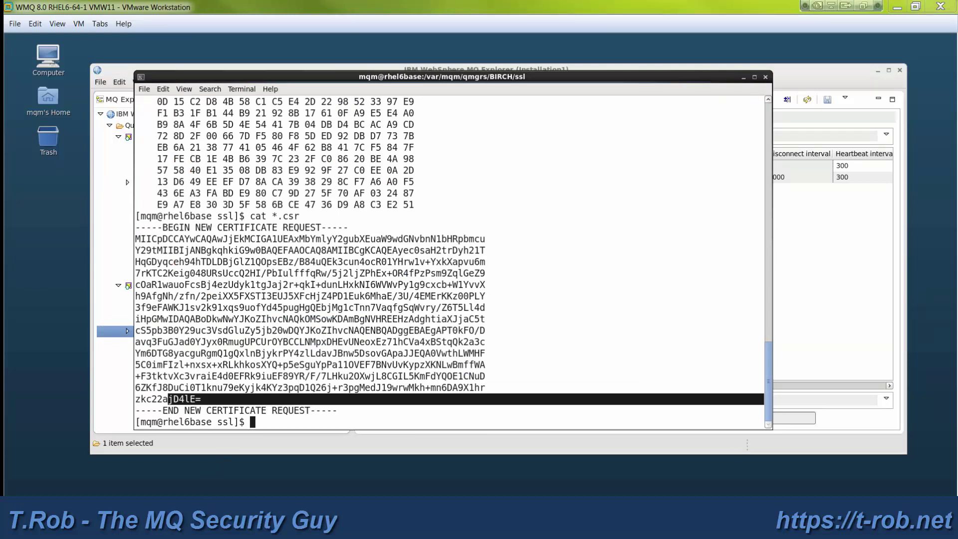
key(alt+Tab)
click(204, 343)
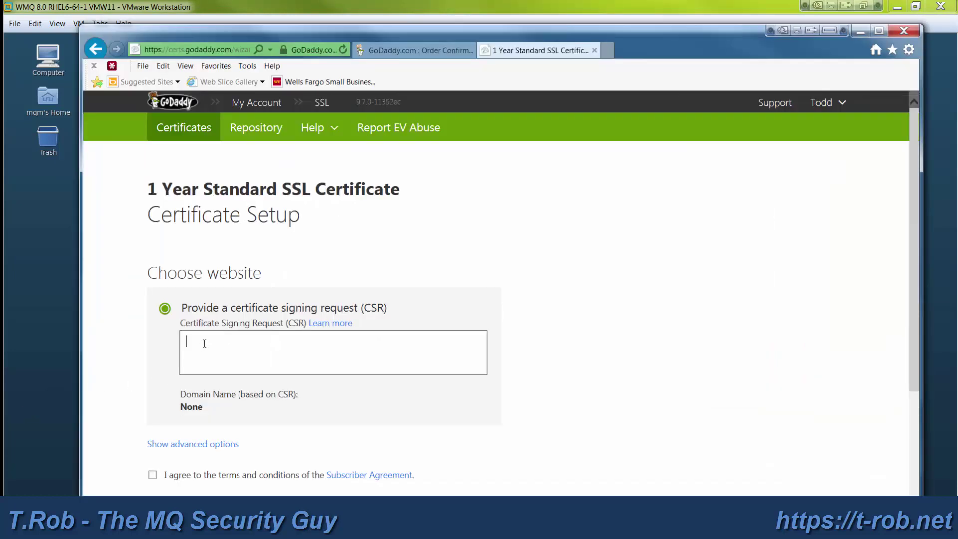
key(ctrl+v)
- Select the whole CSR in the terminal, from the BEGIN line to the END NEW CERTIFICATE REQUEST line
click(24, 376)
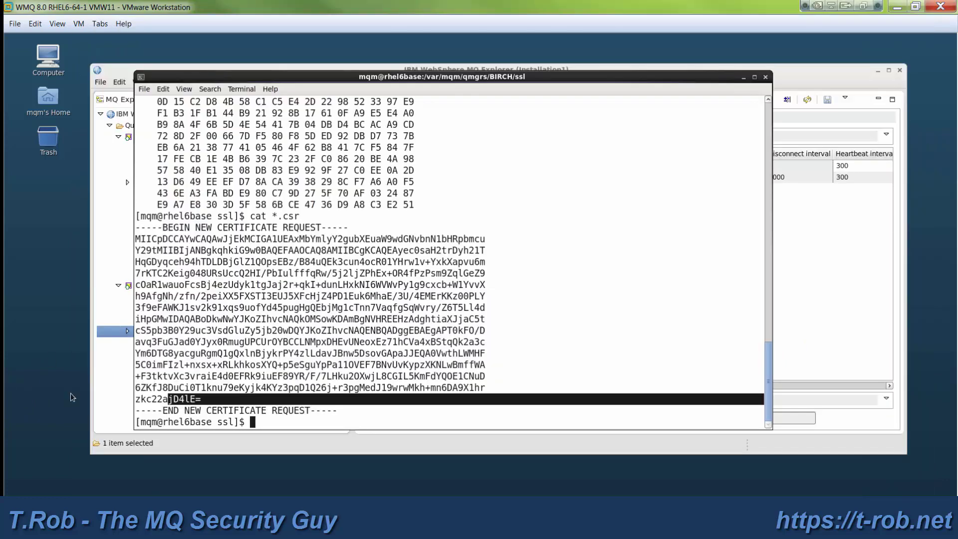
drag(137, 227, 136, 421)
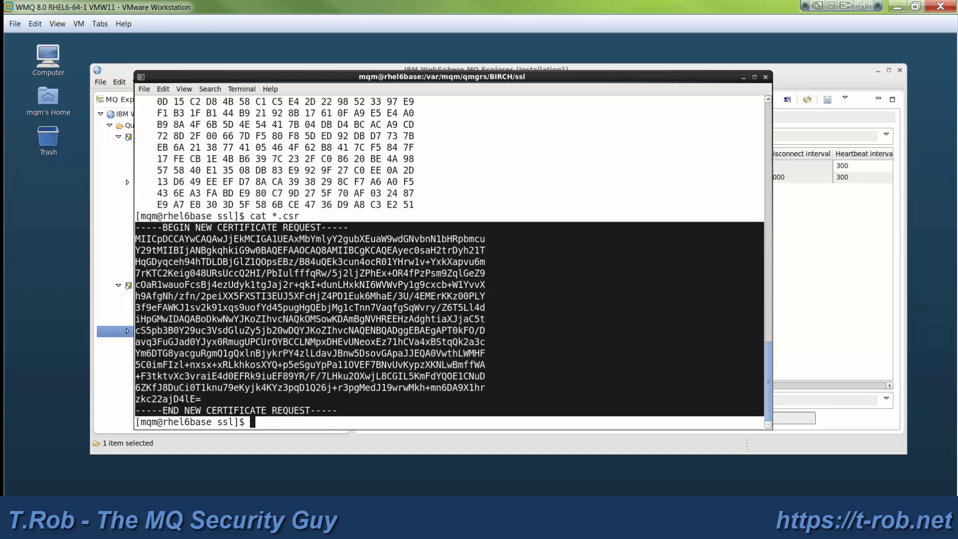
- Replace the partial text in GoDaddy's CSR box with the full copied CSR
key(alt+Tab)
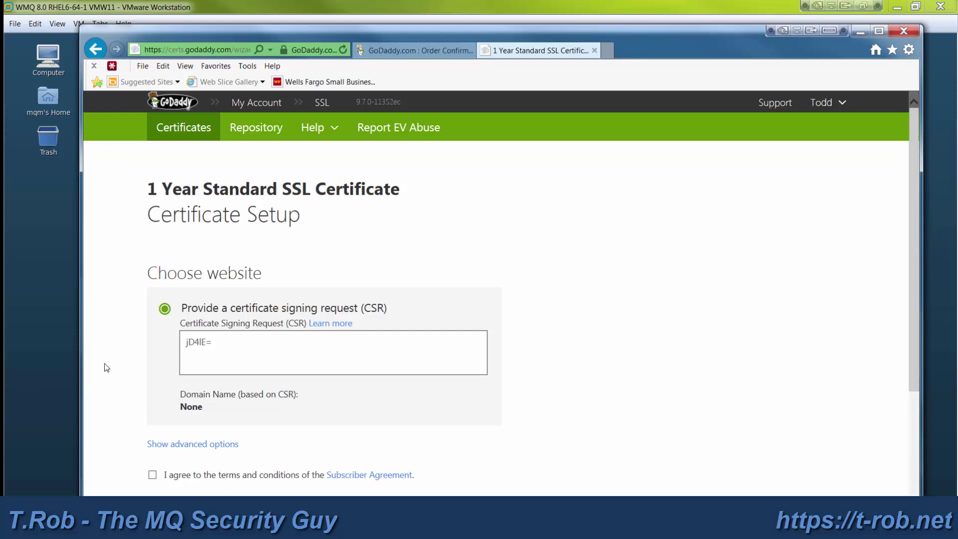
key(ctrl+a)
key(ctrl+v)
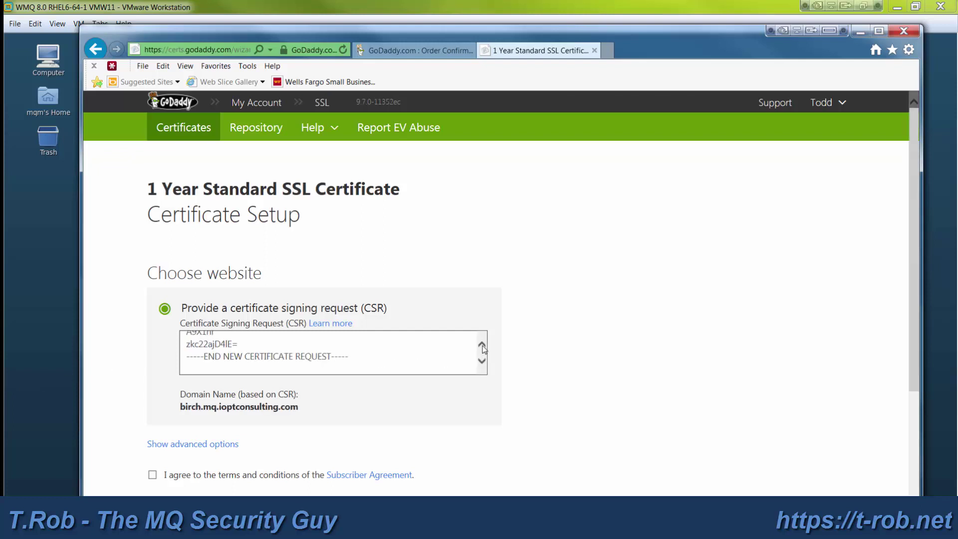
click(482, 344)
click(482, 344)
click(481, 345)
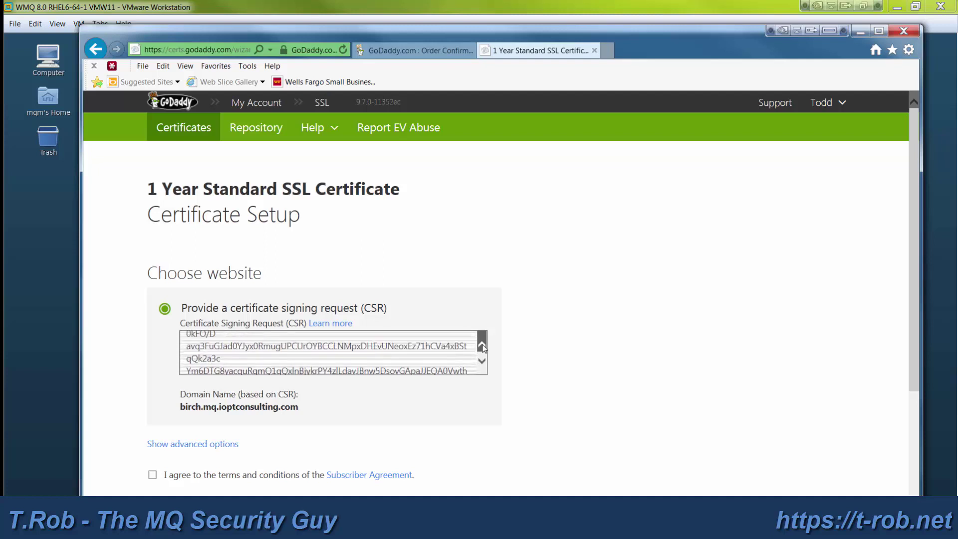
click(482, 344)
click(482, 345)
click(482, 345)
click(482, 344)
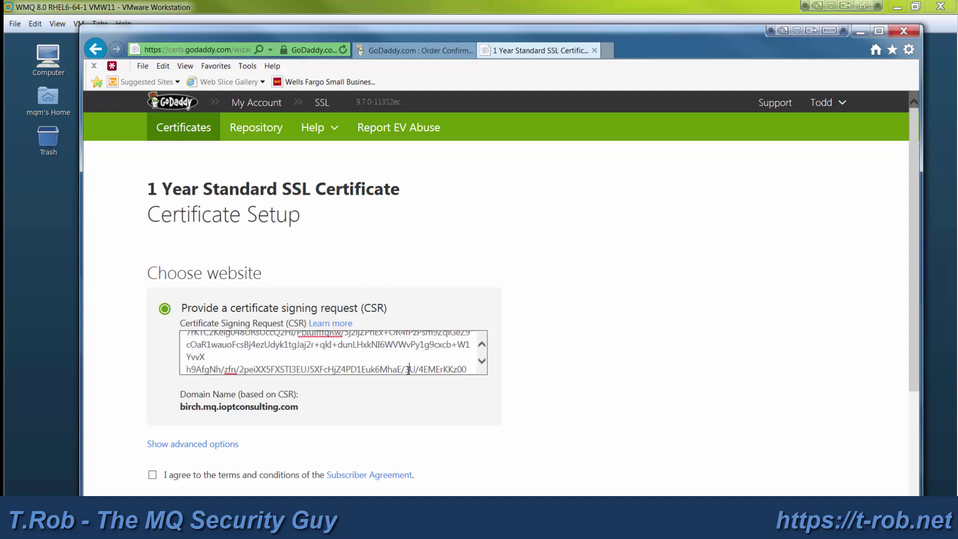
click(482, 344)
- Check the pasted CSR, accept the subscriber agreement, and request the certificate
drag(408, 360, 162, 300)
click(184, 346)
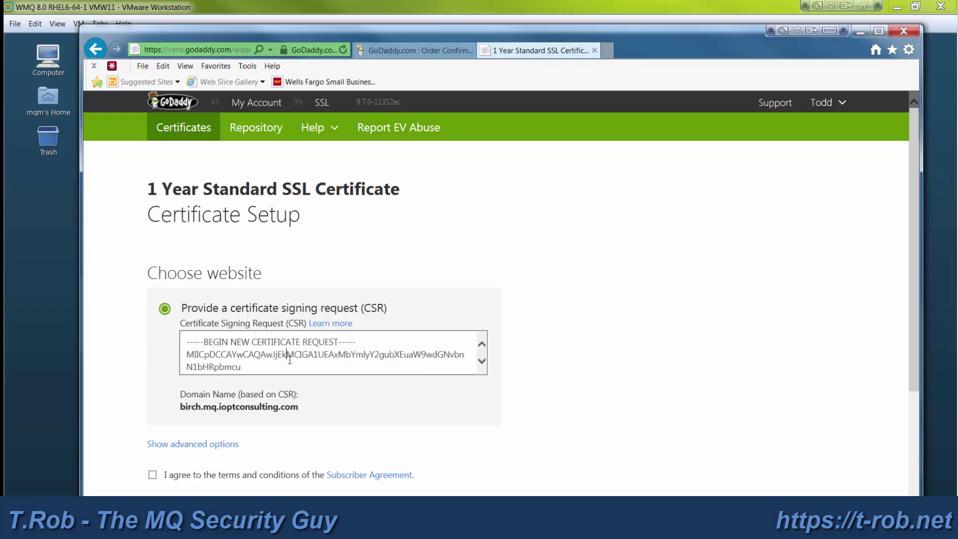
key(ctrl+a)
click(245, 363)
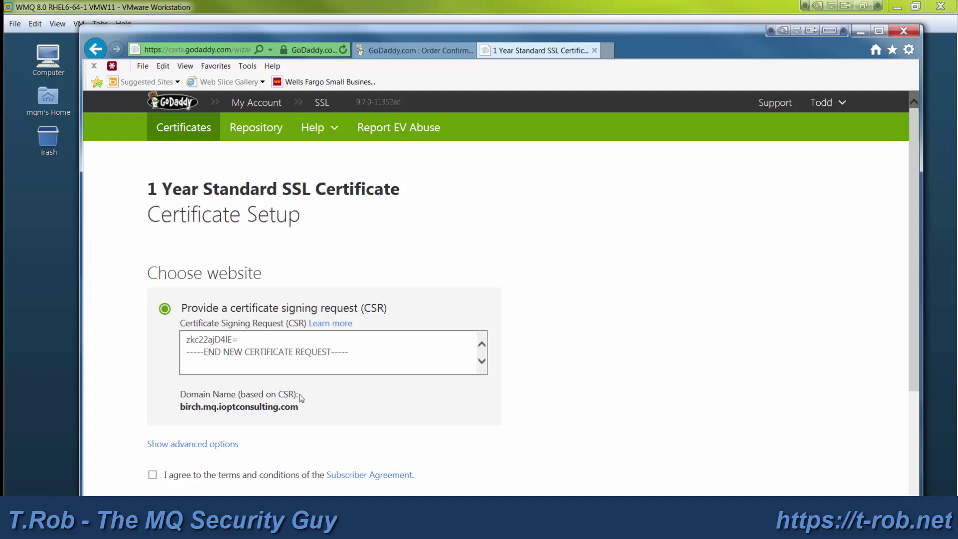
click(160, 474)
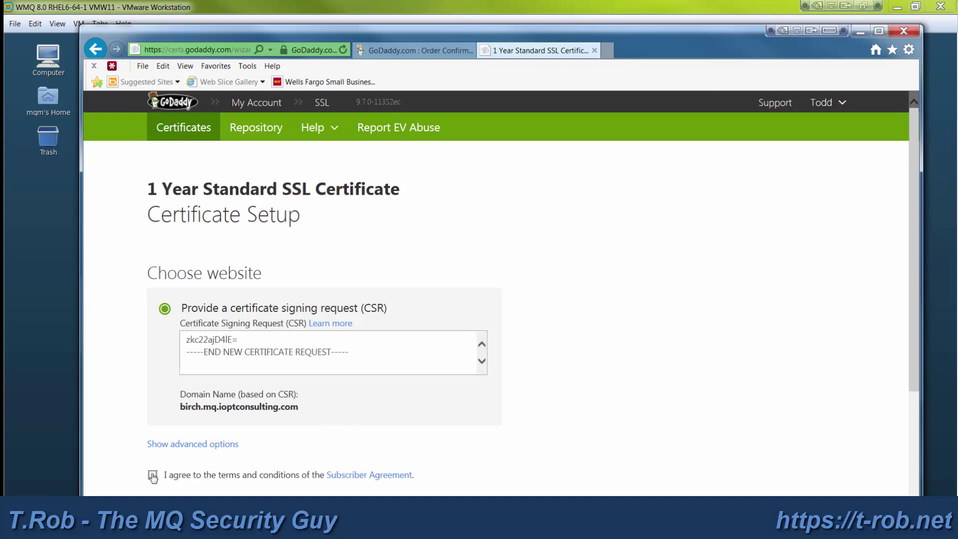
scroll(245, 456, down, 3)
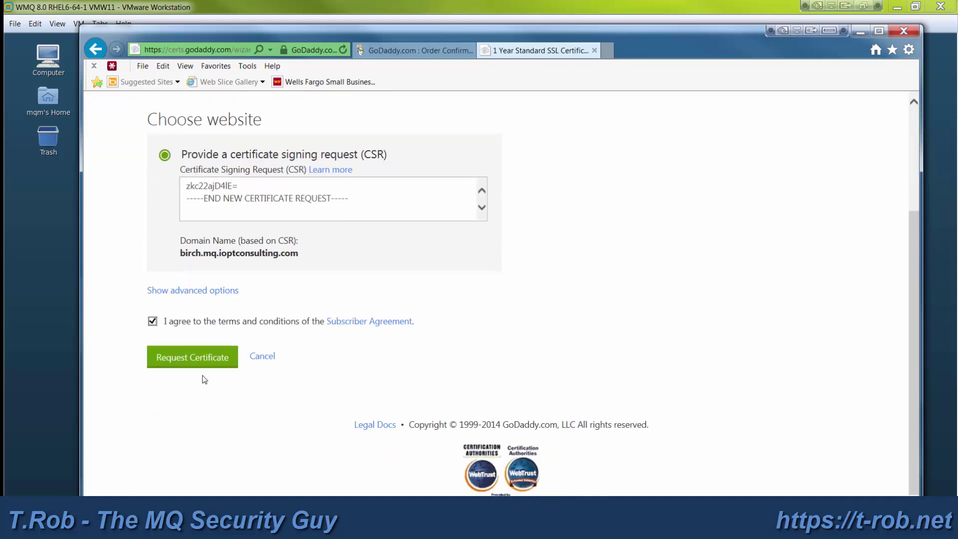
click(178, 360)
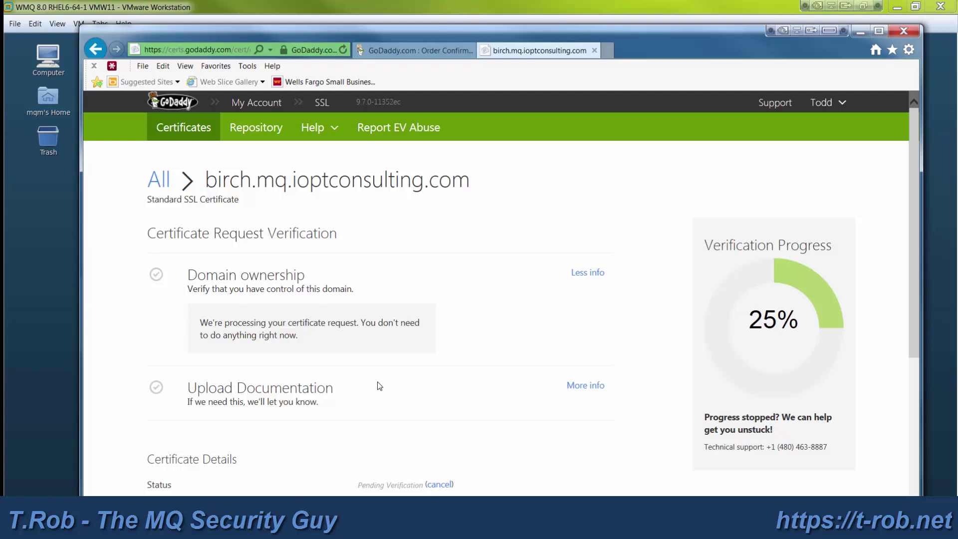
- Refresh until the birch.mq.ioptconsulting.com certificate shows as issued, valid 3/9/2015–3/9/2016
click(343, 50)
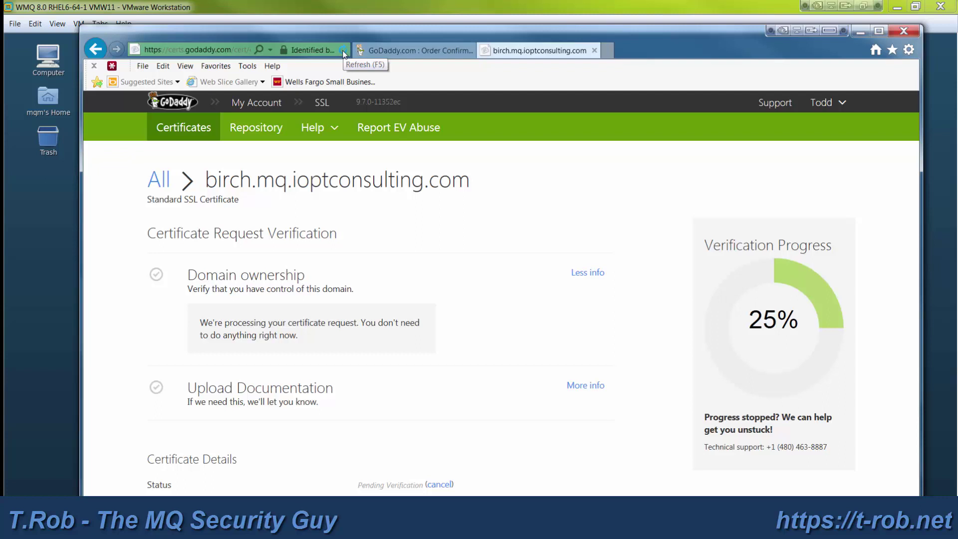
click(343, 50)
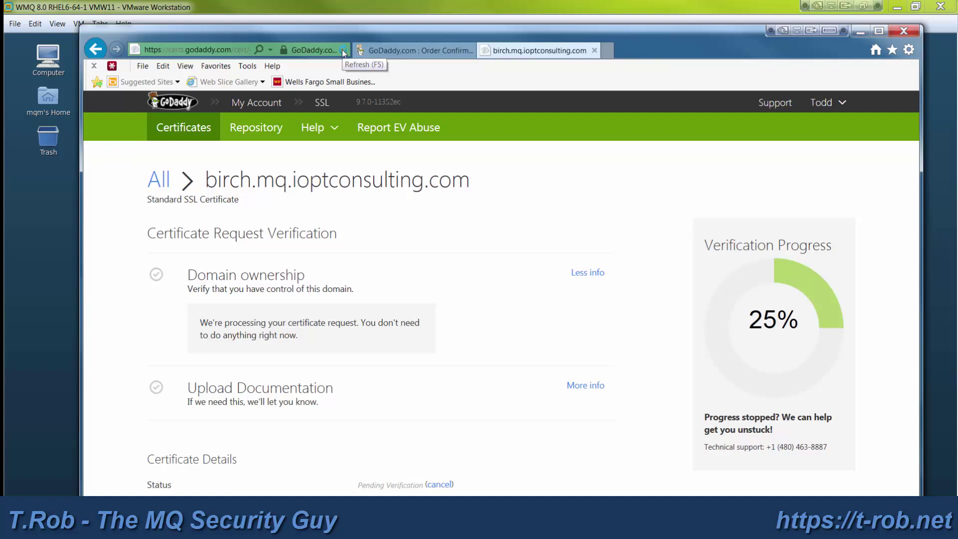
click(343, 50)
scroll(572, 294, down, 2)
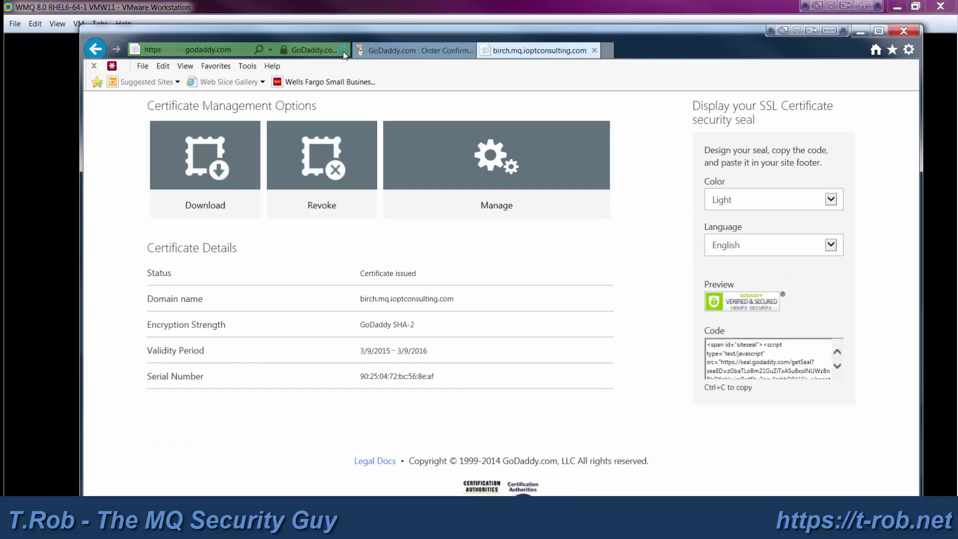
- Download the GoDaddy certificate zip for server type Other and open it in WinZip
click(343, 52)
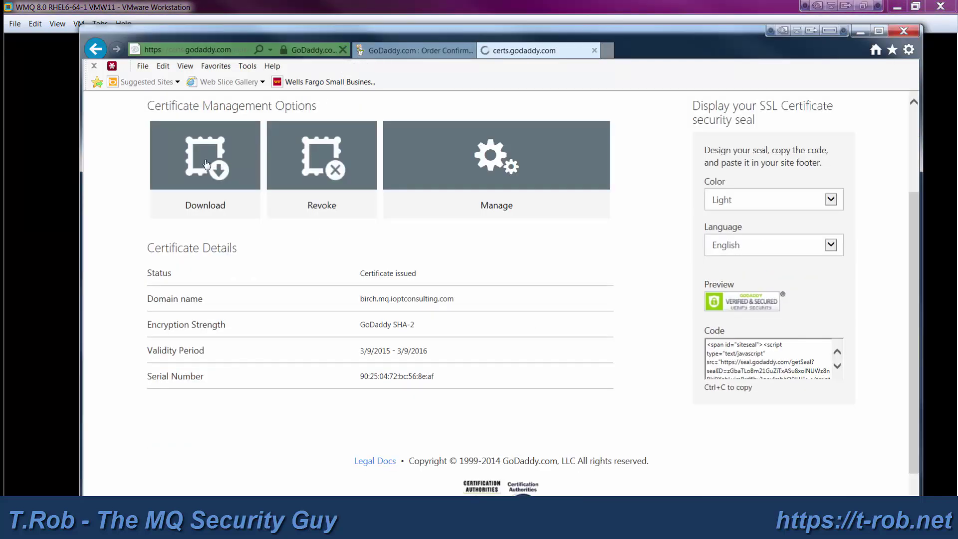
click(206, 163)
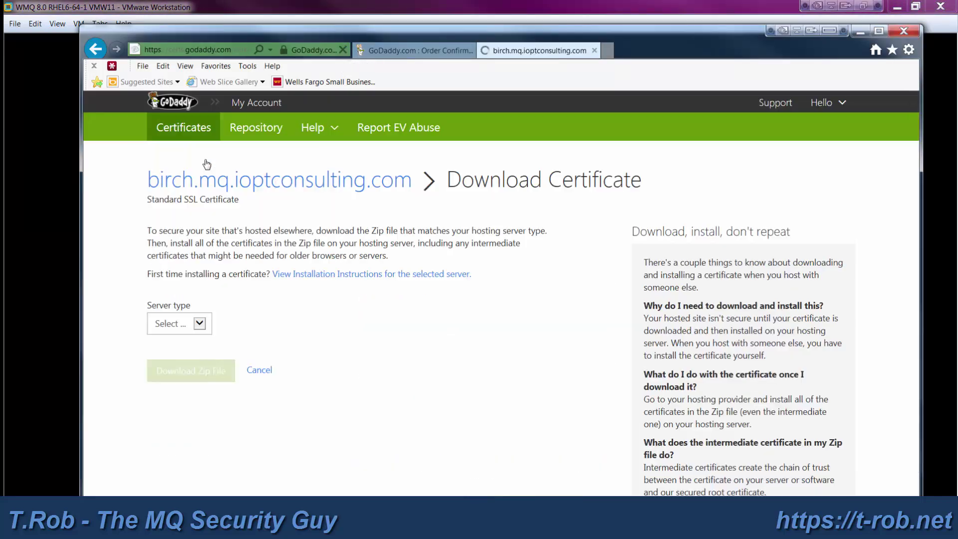
click(202, 325)
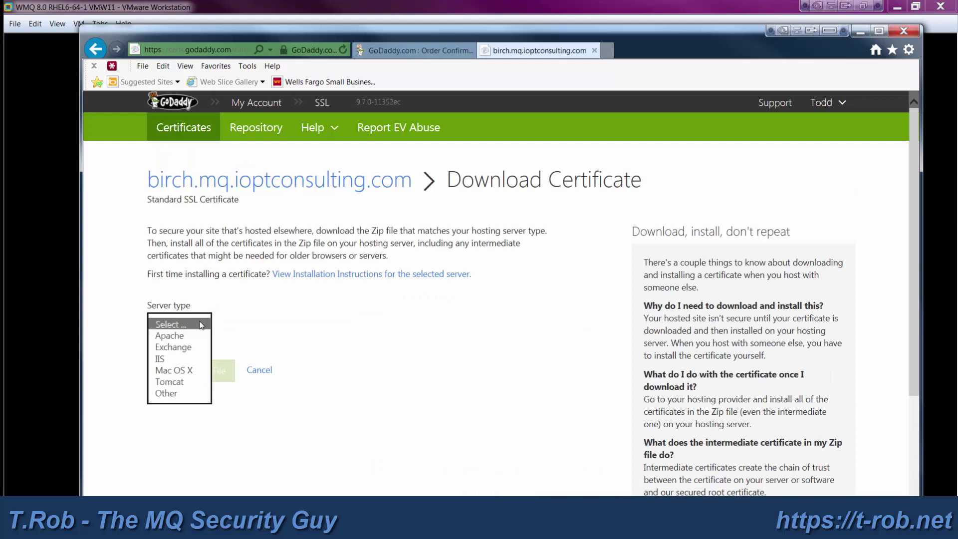
click(177, 394)
click(176, 374)
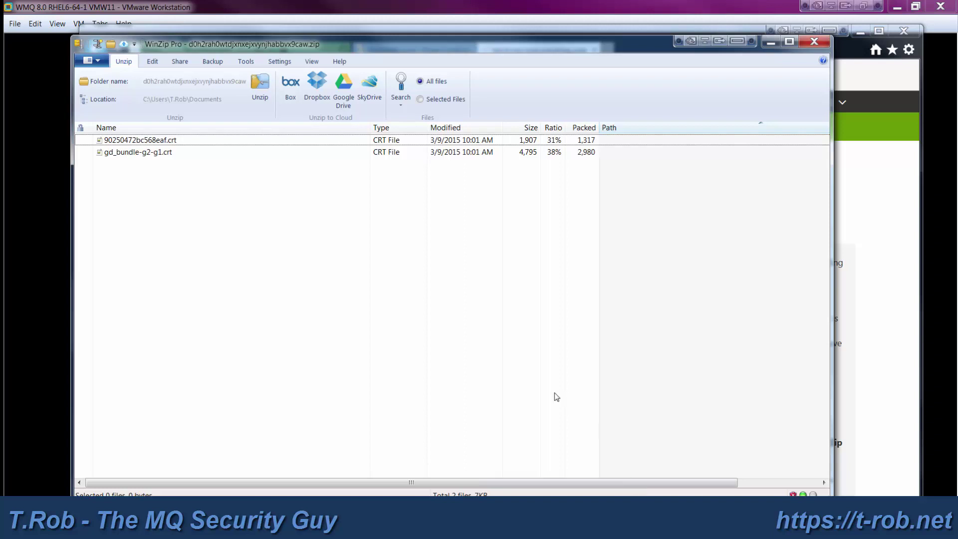
- Unzip both certificate files into D:\Archives\WMQ\Certs, then close WinZip and return to the Linux VM
click(98, 83)
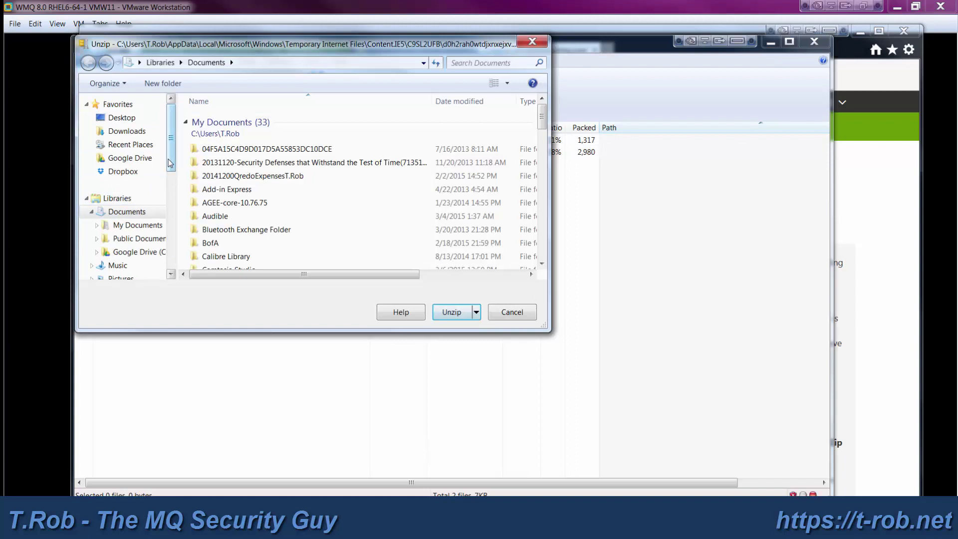
drag(171, 163, 176, 216)
click(91, 234)
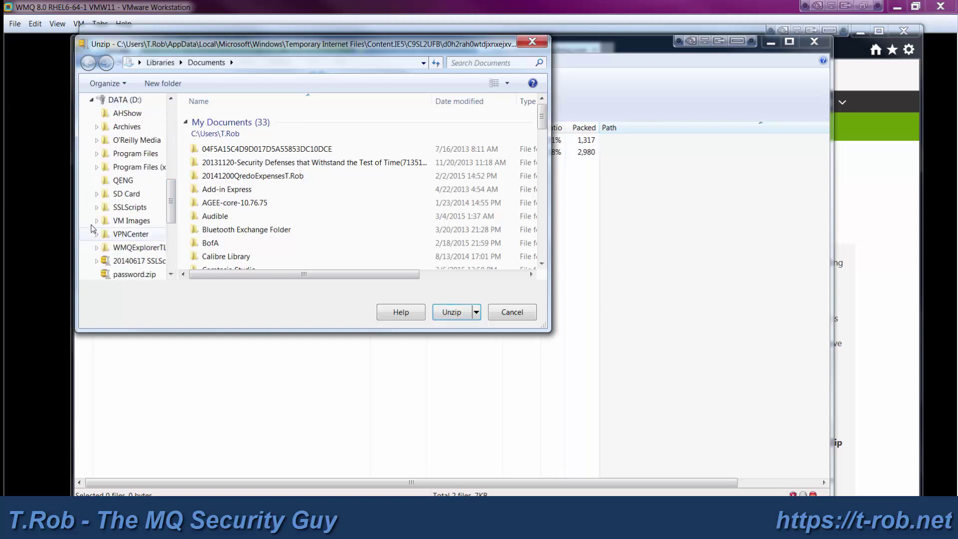
click(96, 128)
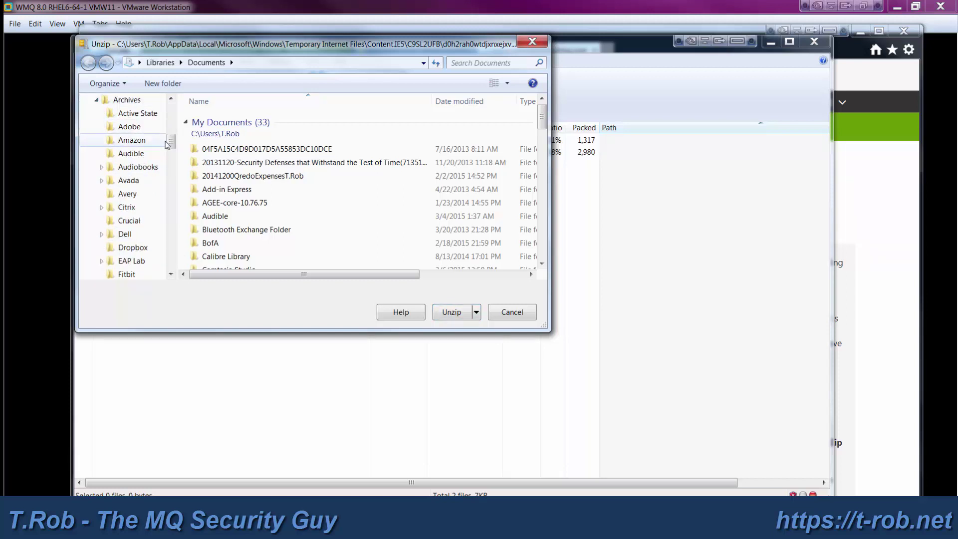
drag(169, 146, 168, 172)
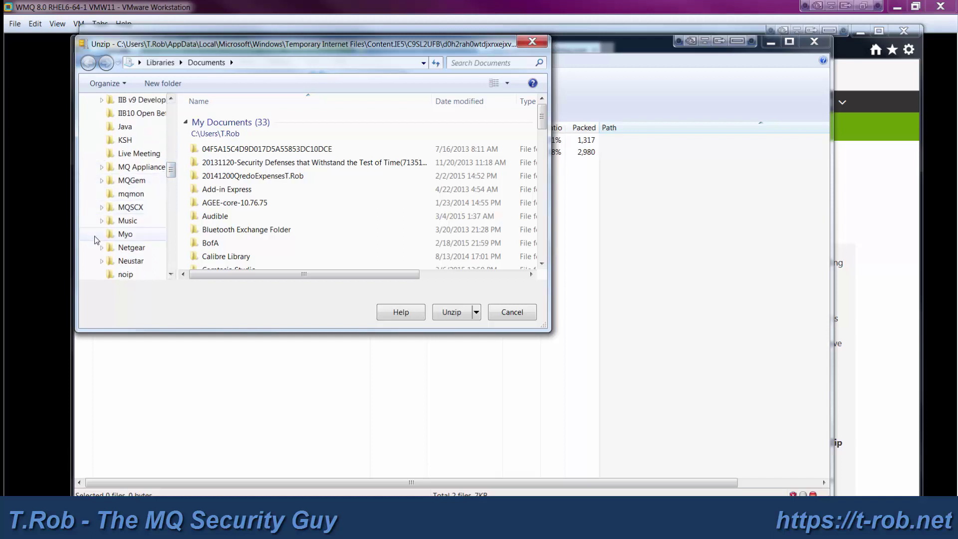
scroll(98, 234, down, 15)
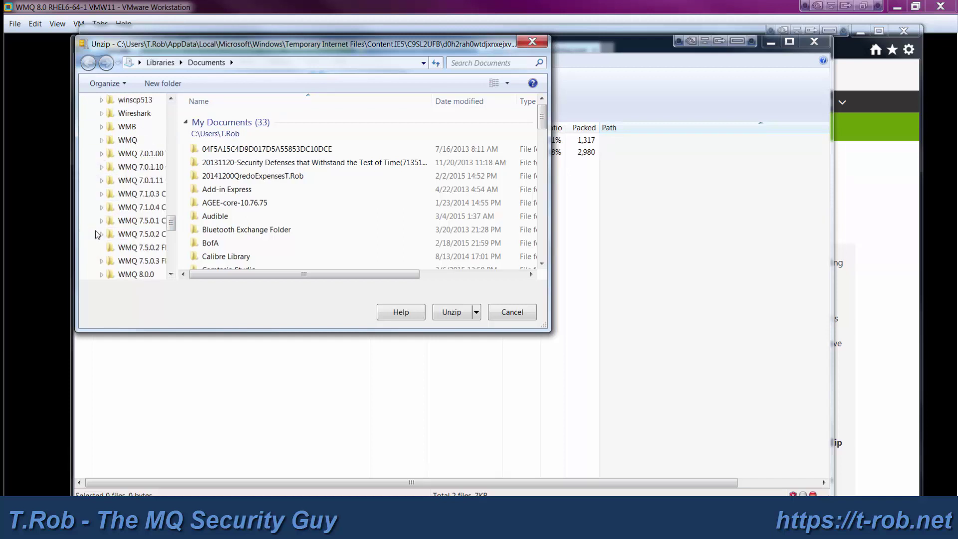
click(102, 140)
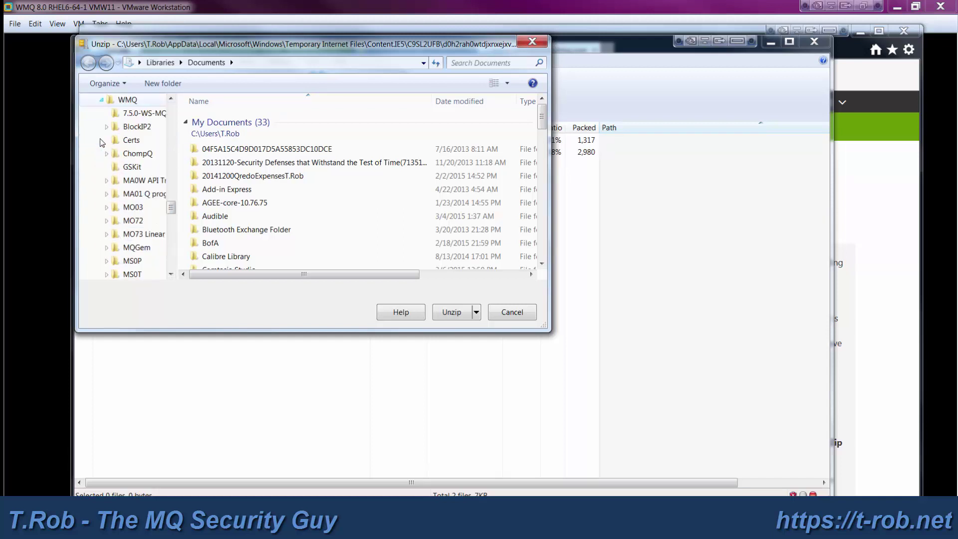
click(126, 142)
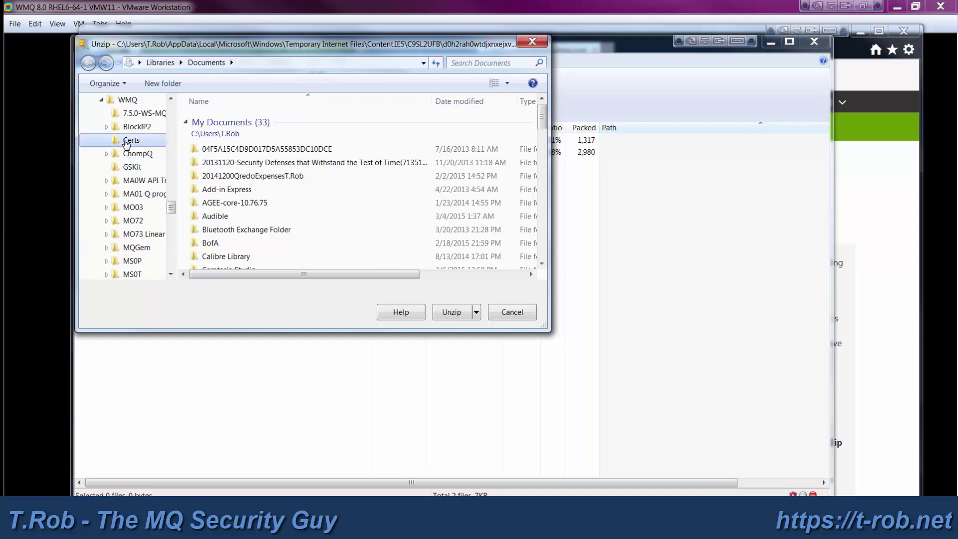
click(452, 312)
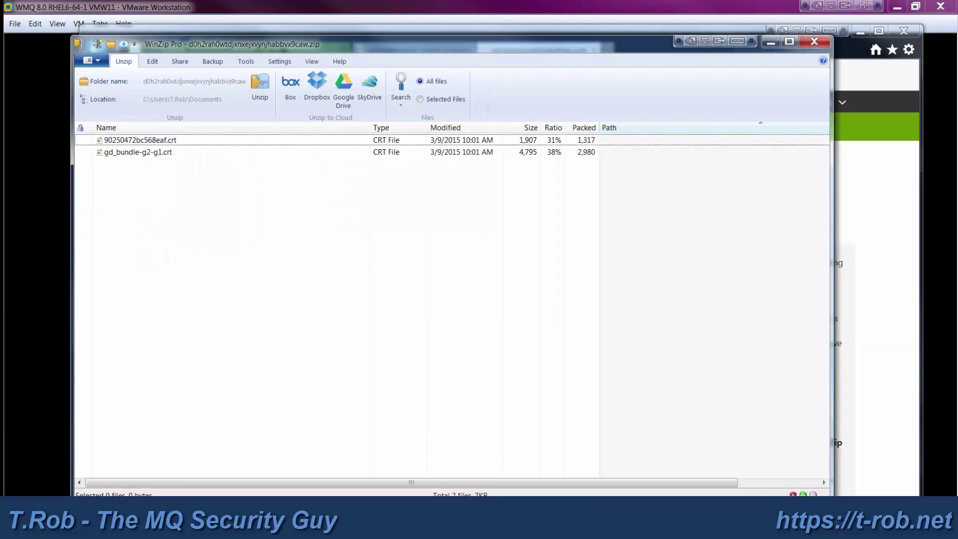
click(815, 42)
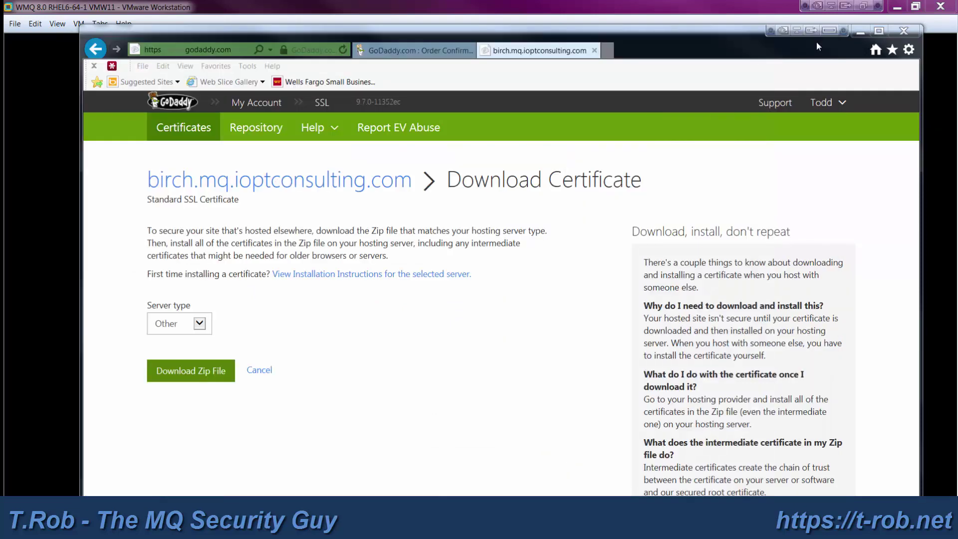
click(21, 427)
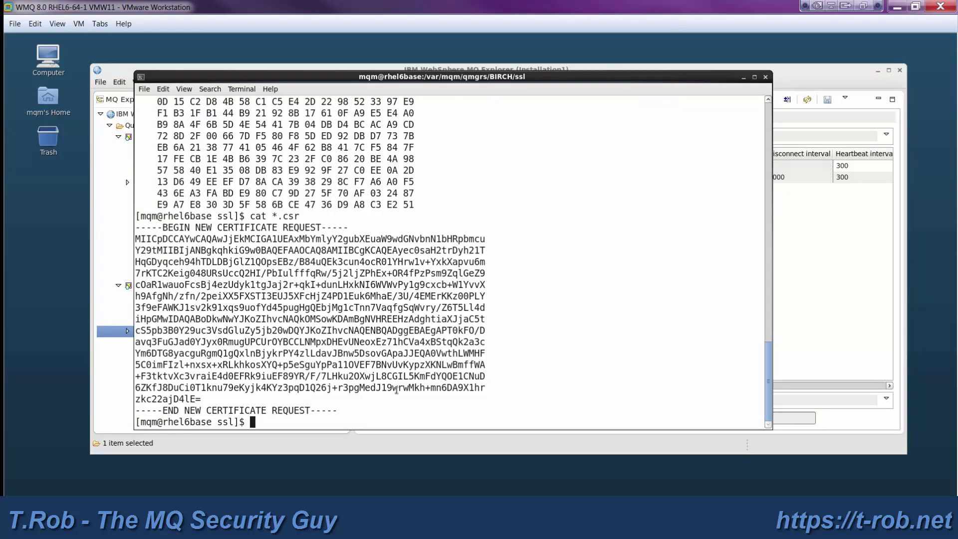
- Browse from Computer through the File System to /mnt/hgfs/Archives/WMQ in File Browser
click(47, 64)
double_click(47, 64)
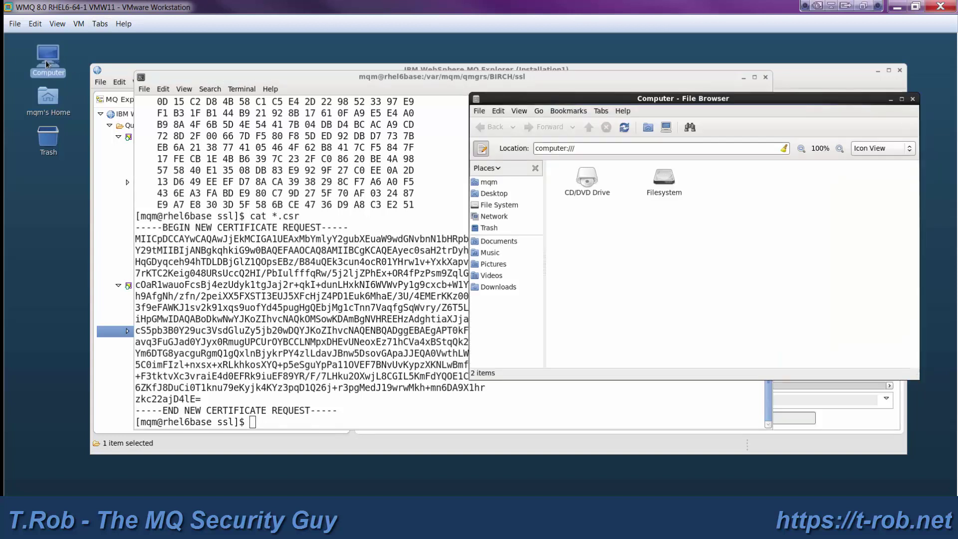
click(493, 205)
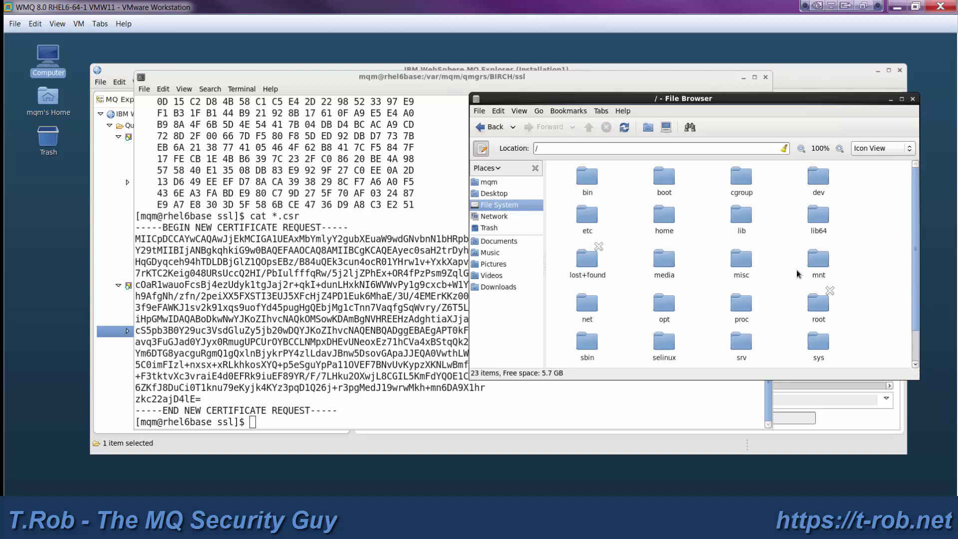
double_click(816, 258)
double_click(587, 178)
click(587, 179)
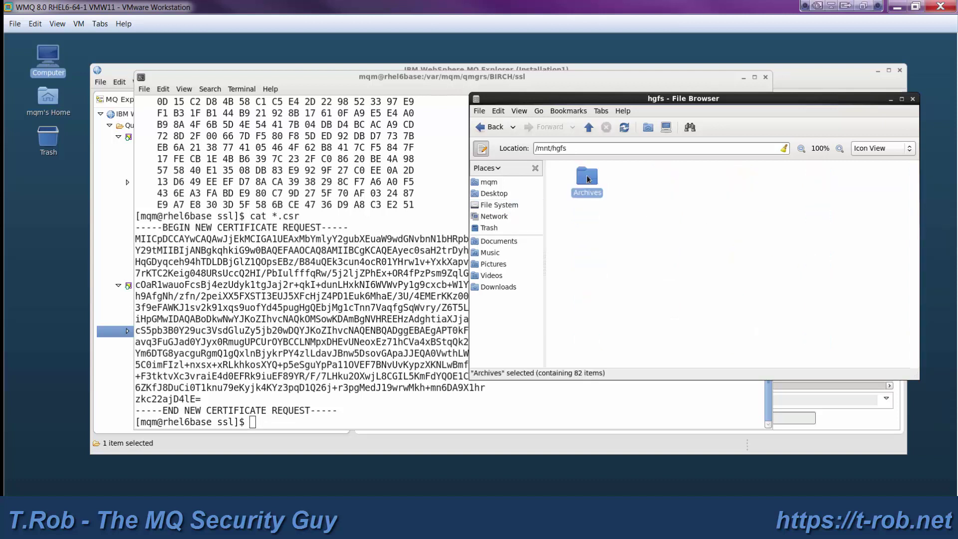
double_click(587, 178)
drag(915, 199, 923, 322)
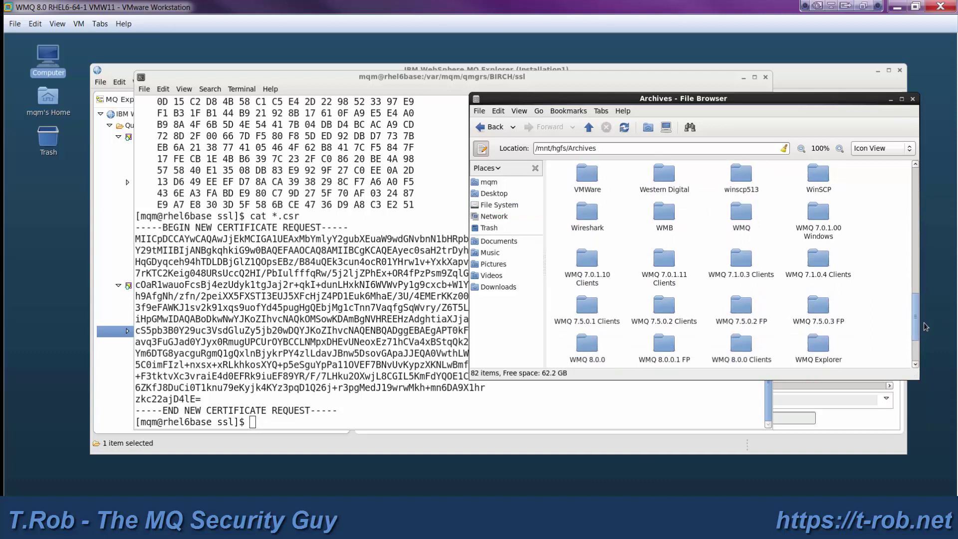
double_click(742, 209)
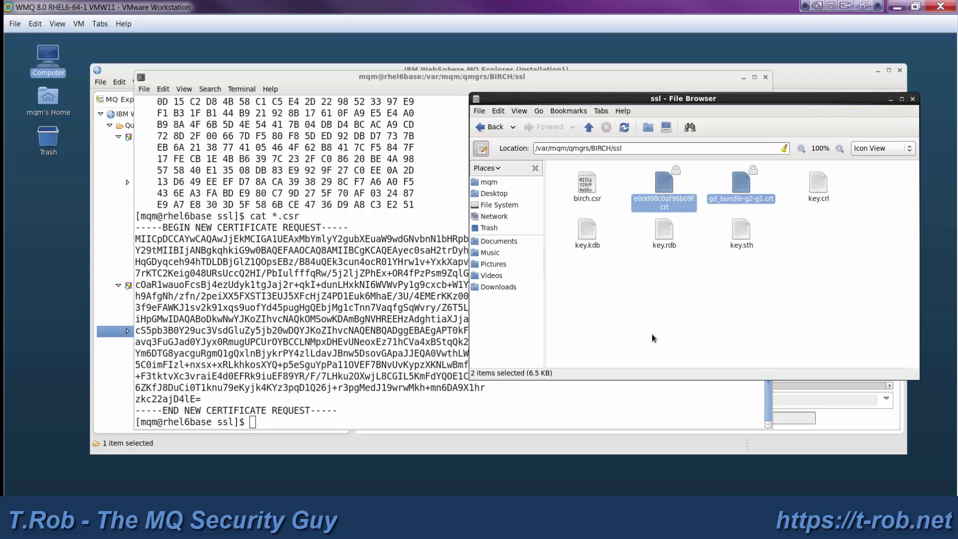
- Change into /var/mqm/qmgrs/BIRCH/ssl and run ll to confirm both .crt files are there
click(631, 413)
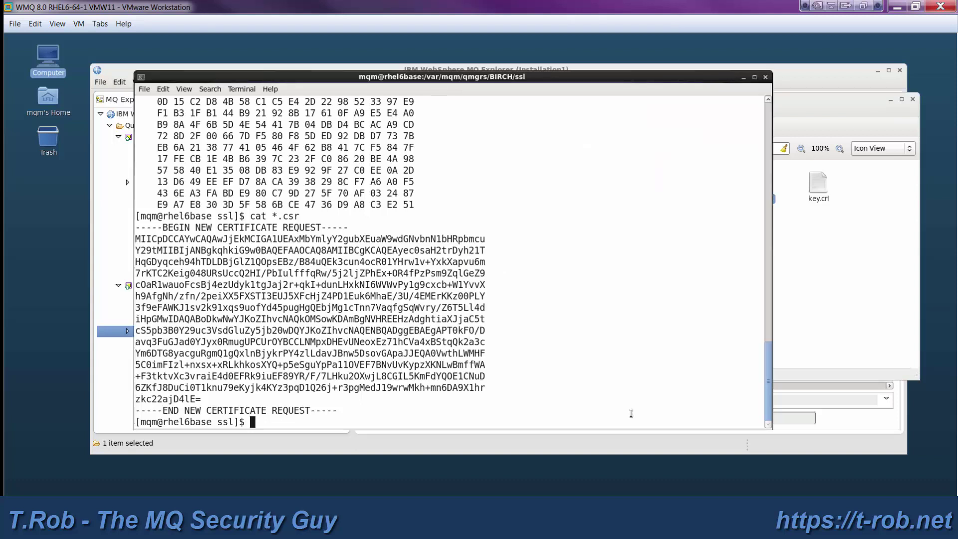
text(cd /var/mqm/qmg)
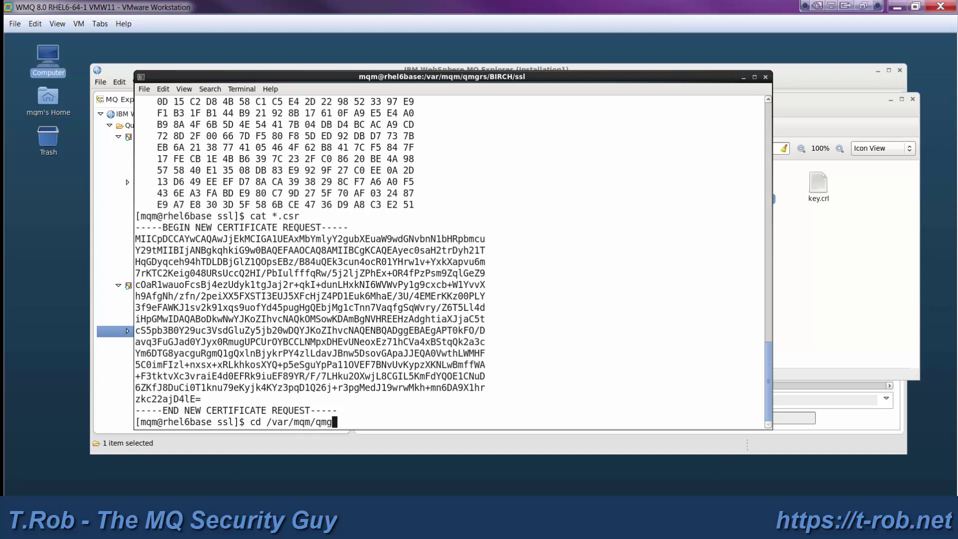
text(rs/BIRCH/ss)
key(Tab)
key(Return)
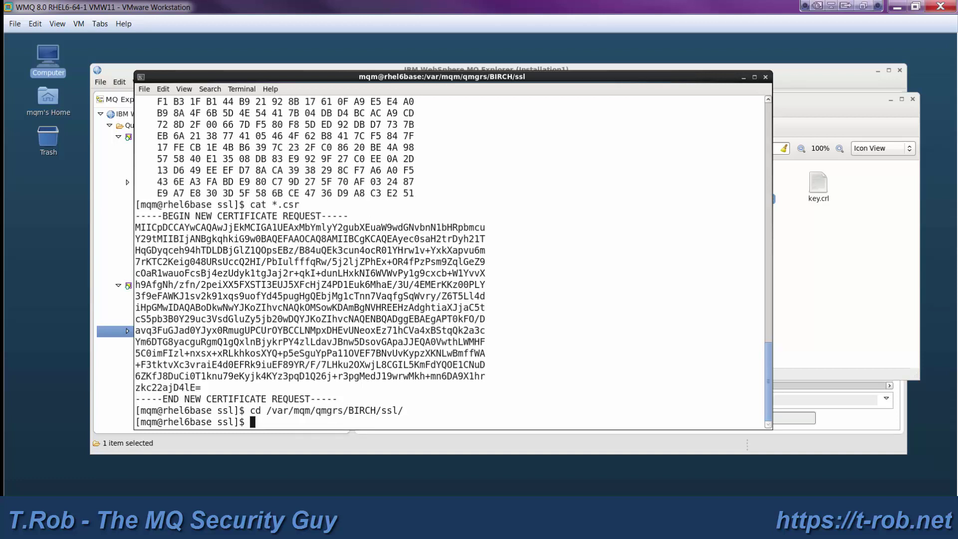
text(ll)
key(Return)
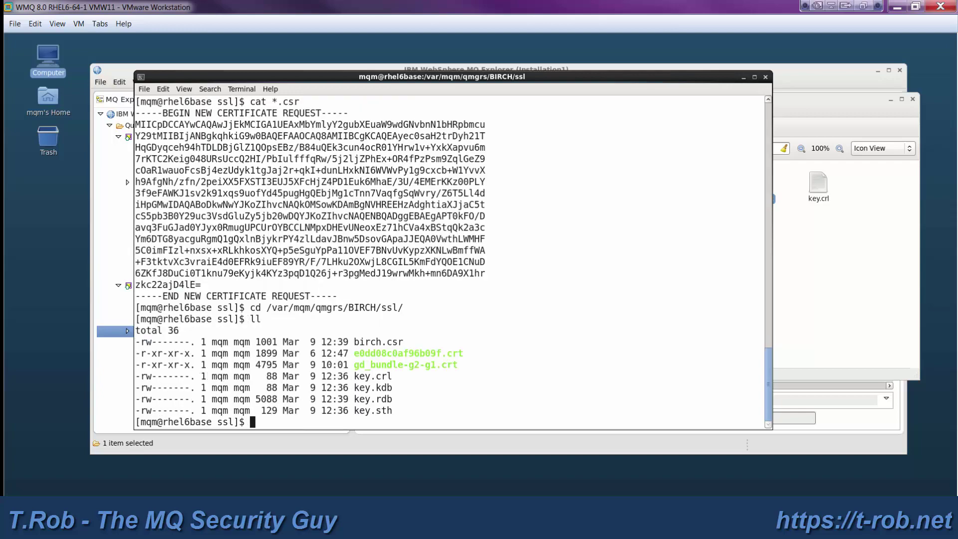